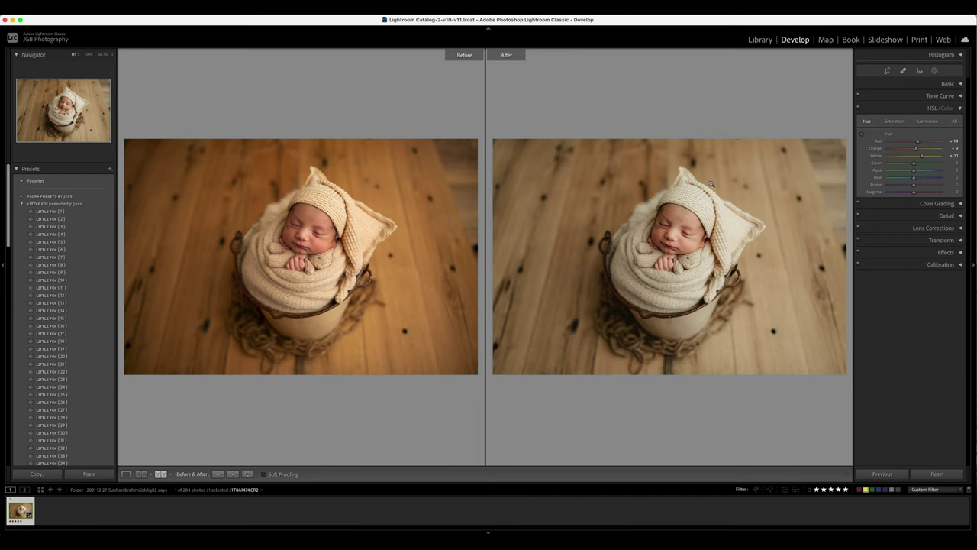
Clear every develop adjustment on the newborn photo so the After view matches the As Shot original.
left_click(954, 83)
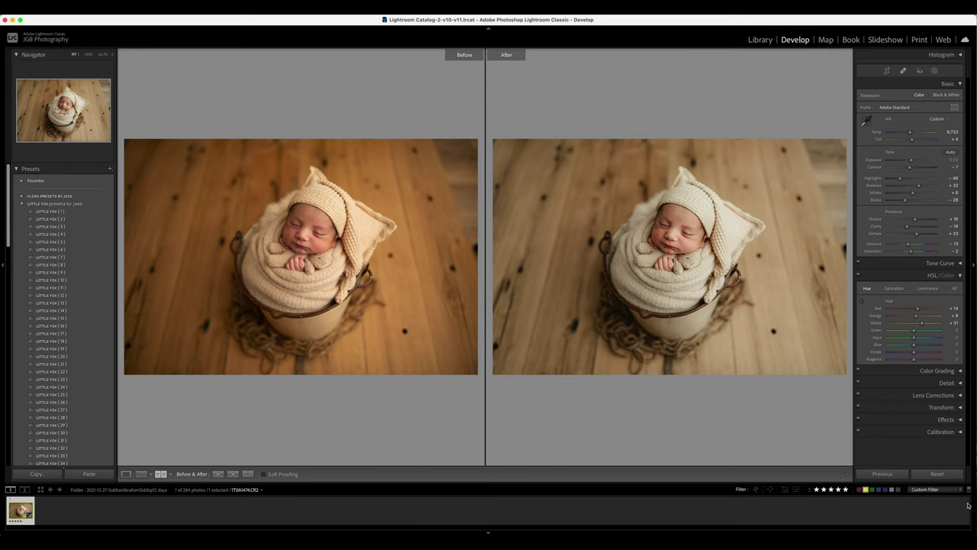
left_click(944, 474)
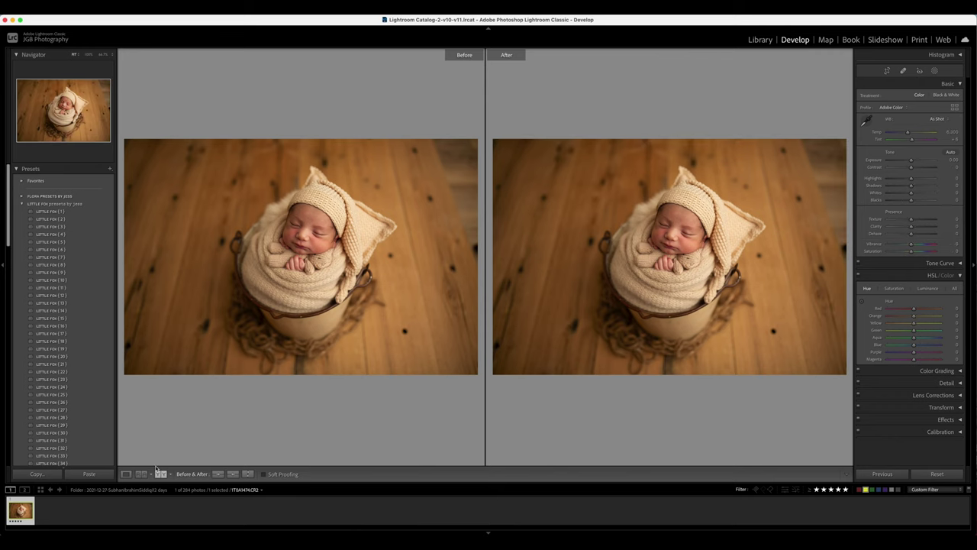
Apply the LITTLE FOX (8) preset to the photo in the Before/After view.
left_click(125, 474)
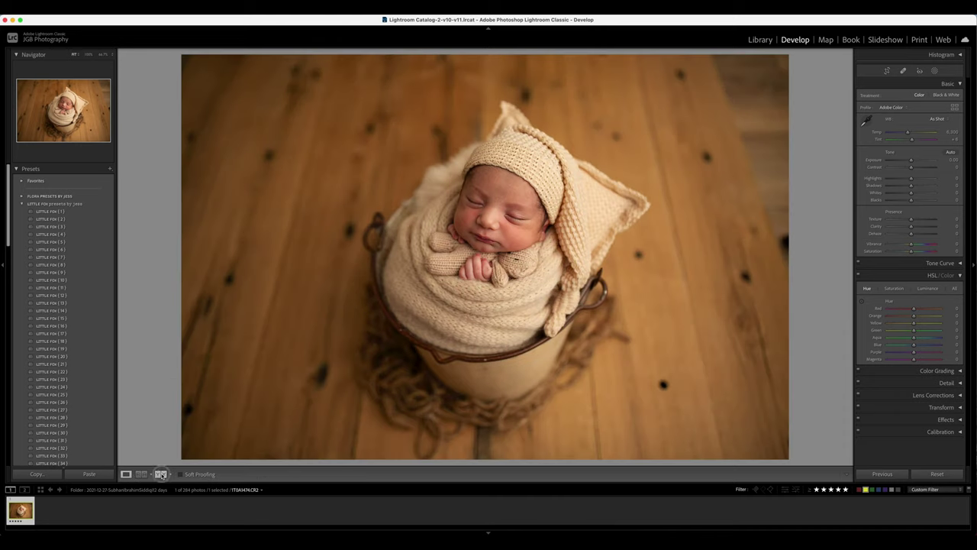
left_click(161, 474)
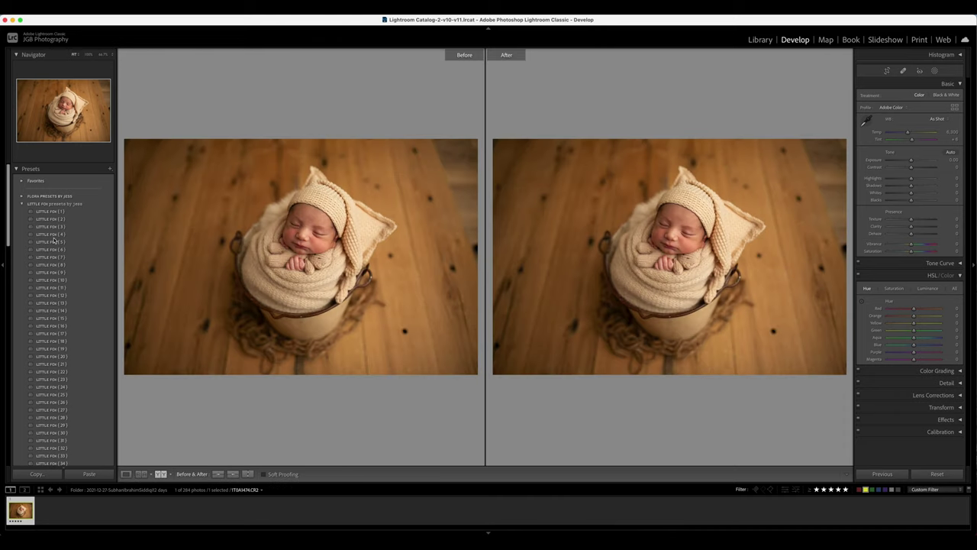
left_click(66, 265)
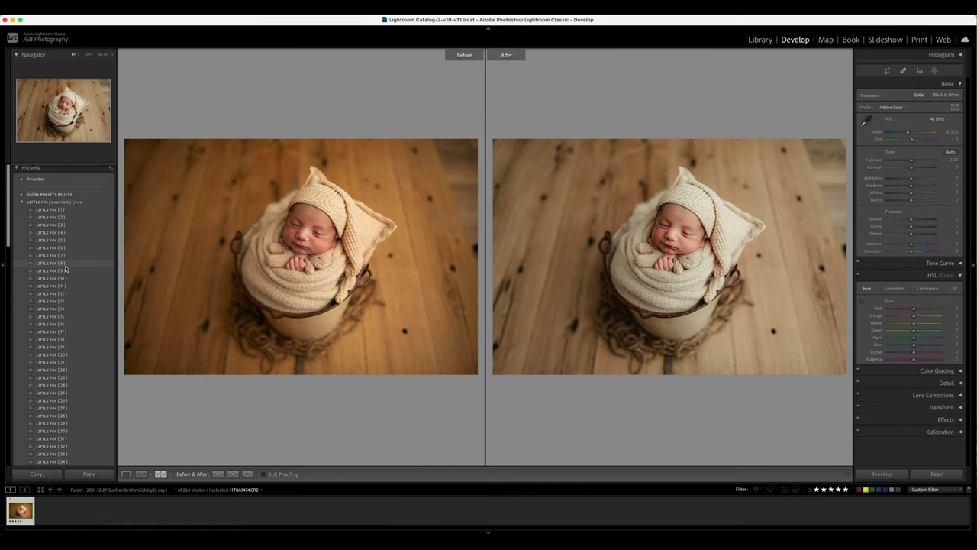
left_click(66, 265)
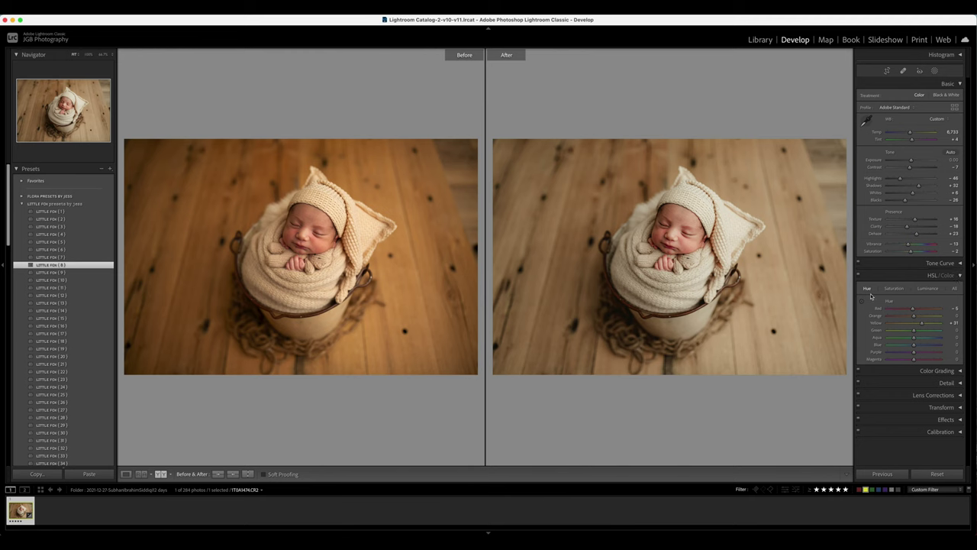
Set the HSL Red hue to +14 and Orange hue to +9.
left_click(957, 309)
type("14")
key("Return")
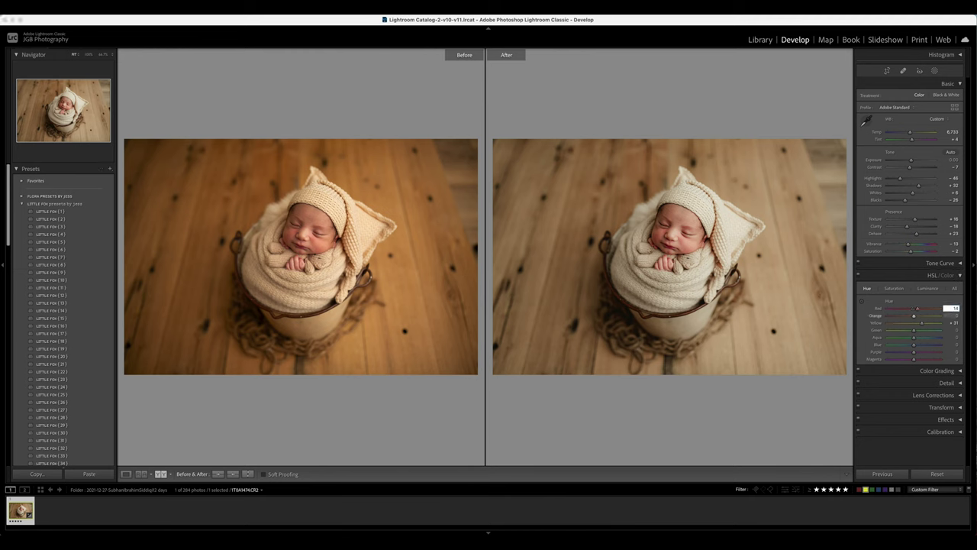
key("Tab")
key("Return")
left_click(703, 219)
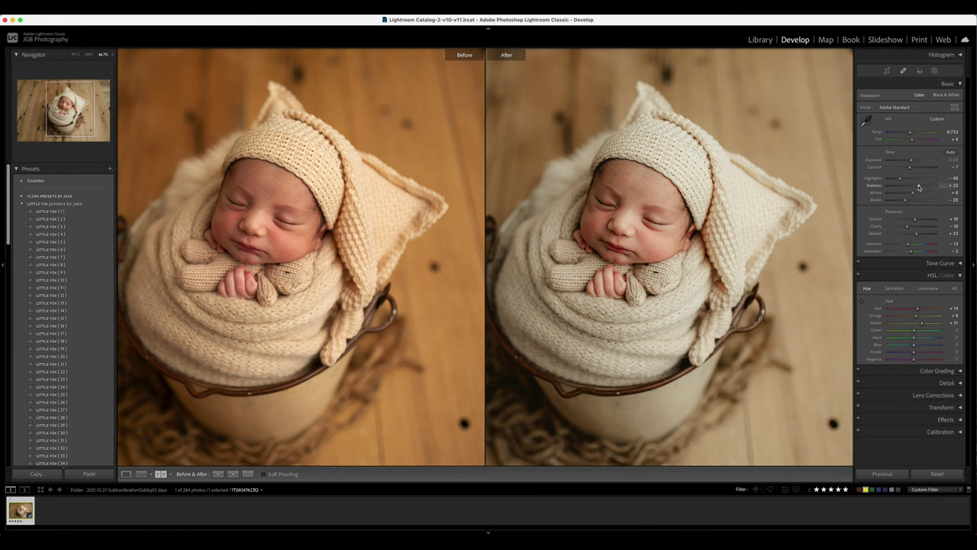
Lower the highlights slightly and brighten the shadows in the Basic panel.
left_click_drag(900, 178, 903, 202)
left_click_drag(918, 186, 914, 177)
key("z")
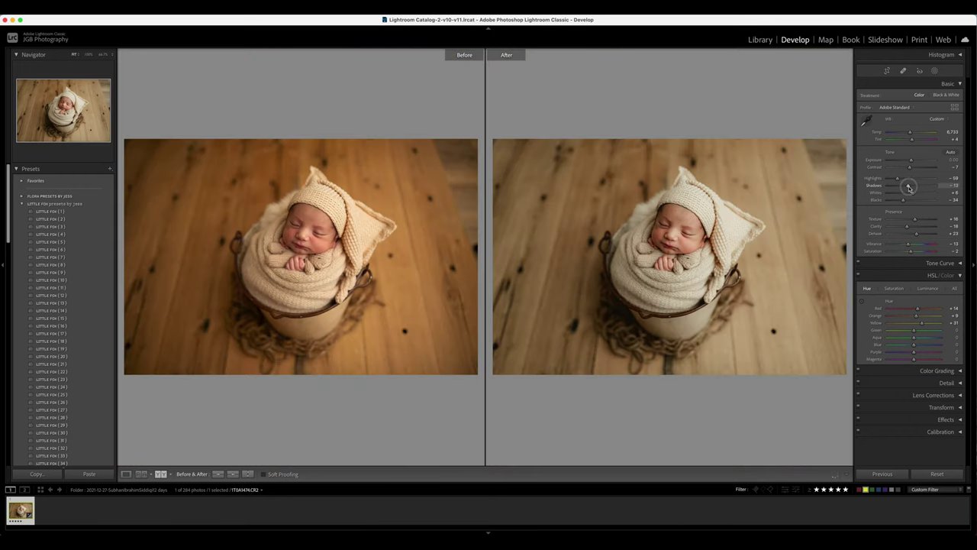
mouse_move(909, 187)
left_mouse_down()
mouse_move(930, 187)
mouse_move(918, 188)
left_mouse_up()
Set HSL Red luminance to +16 and Orange luminance to +8, then switch to the Library view.
left_click(928, 287)
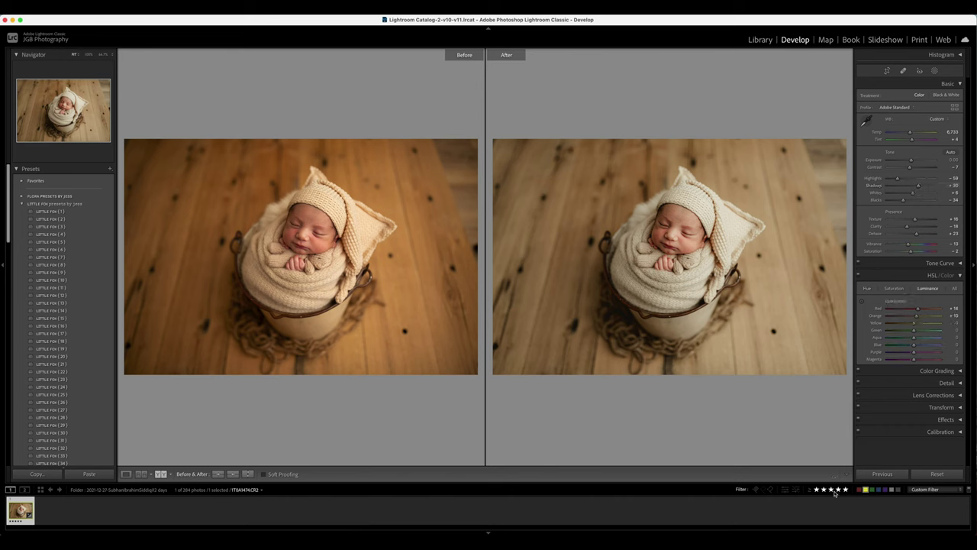
double_click(917, 309)
left_click_drag(916, 309, 922, 309)
key("super+z")
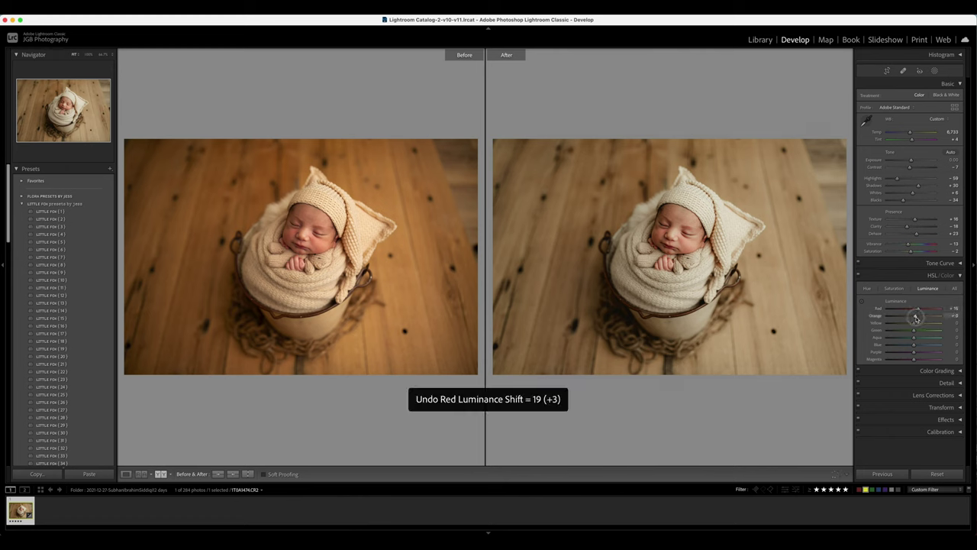
double_click(917, 317)
left_click_drag(917, 317, 919, 318)
left_click(681, 203)
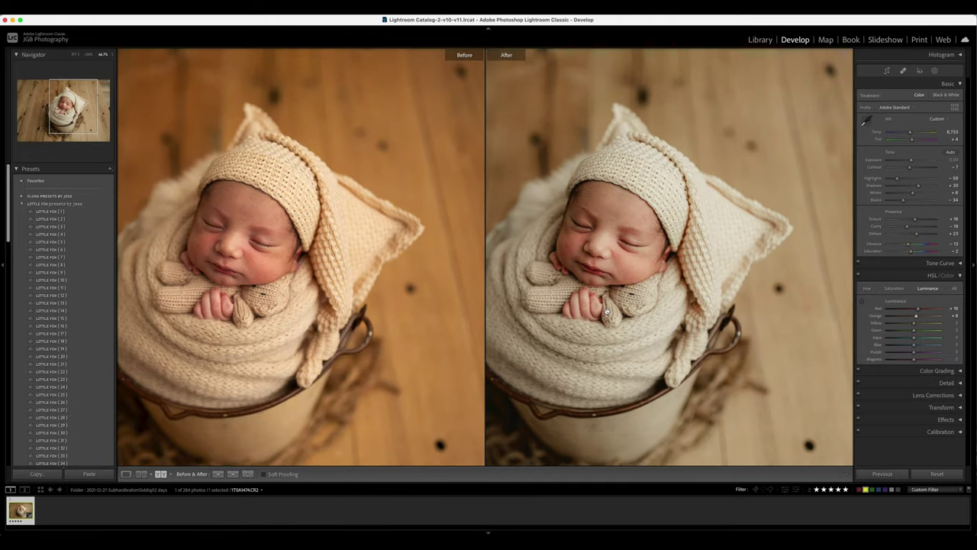
left_click(767, 41)
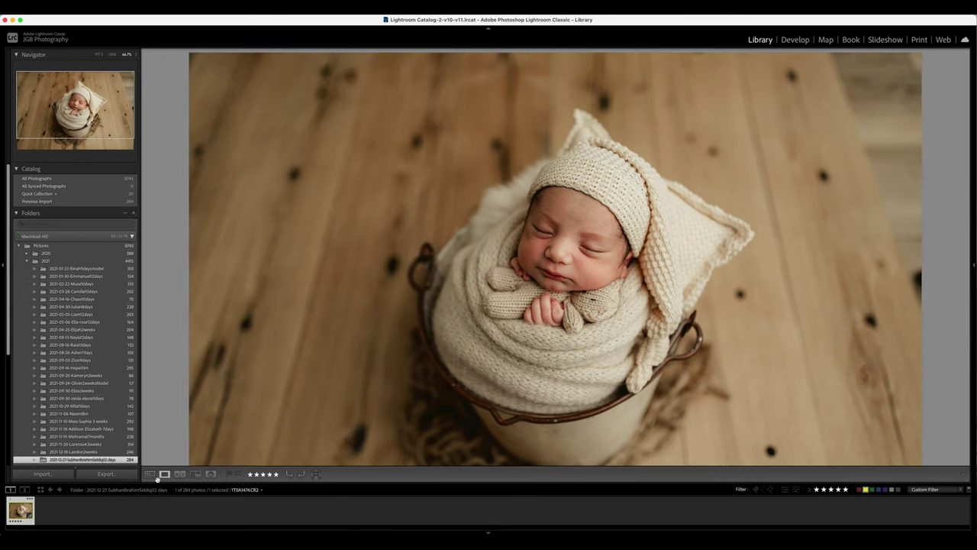
Export the photo with the PSD preset as Edit-1, a 16-bit Adobe RGB PSD in the Desktop PSD folder.
left_click(106, 474)
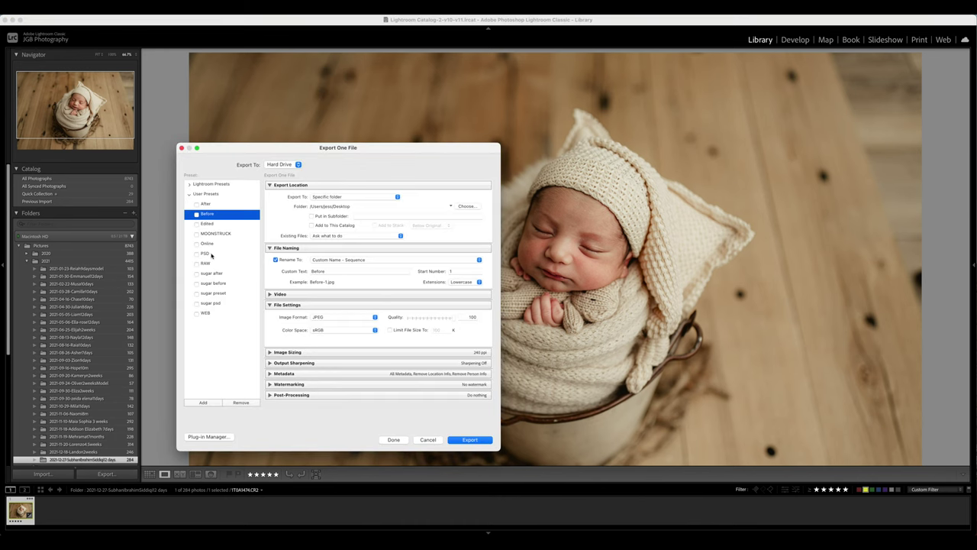
left_click(208, 253)
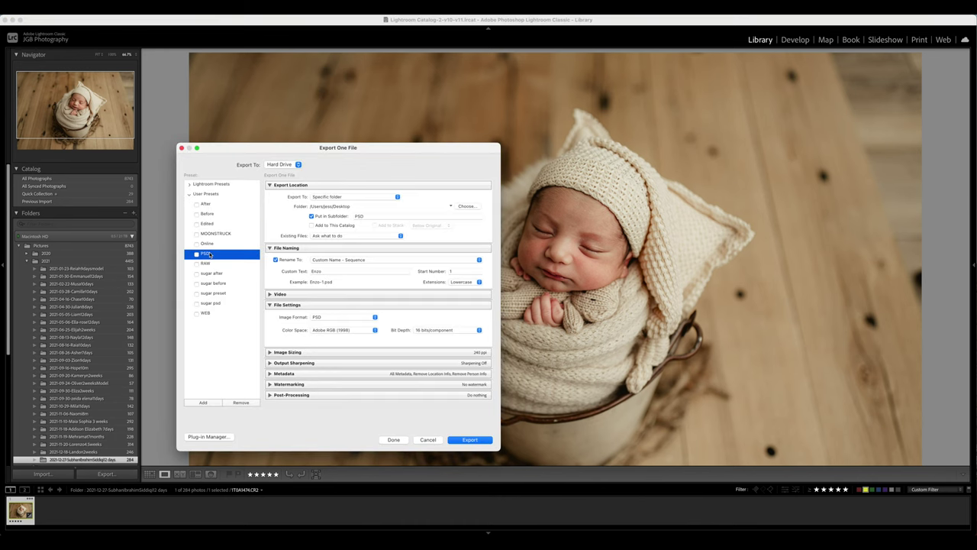
left_click(336, 272)
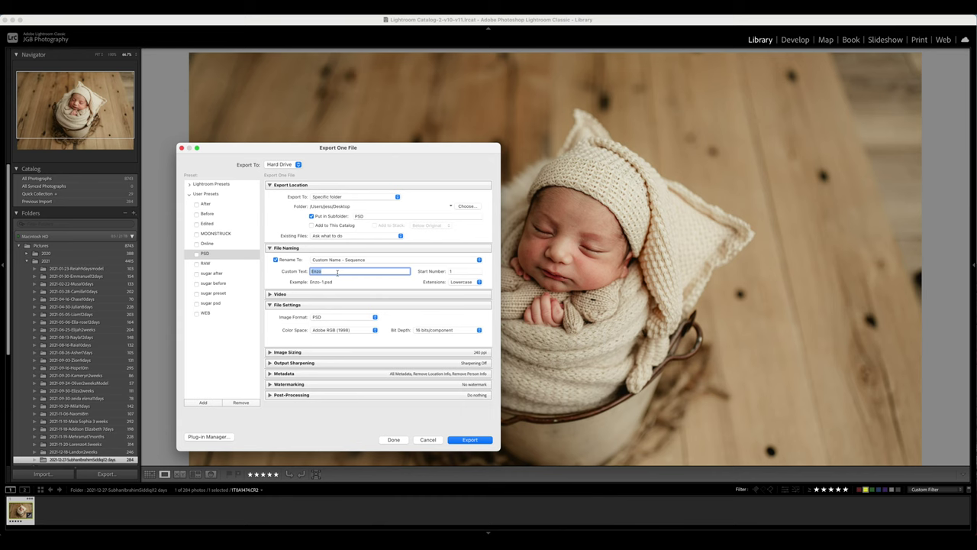
type("S")
type("dit")
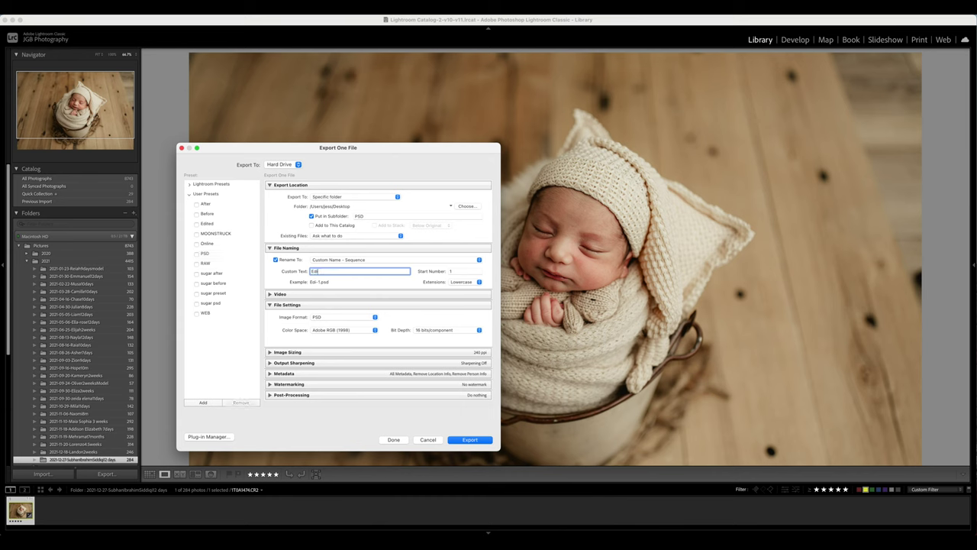
left_click(475, 441)
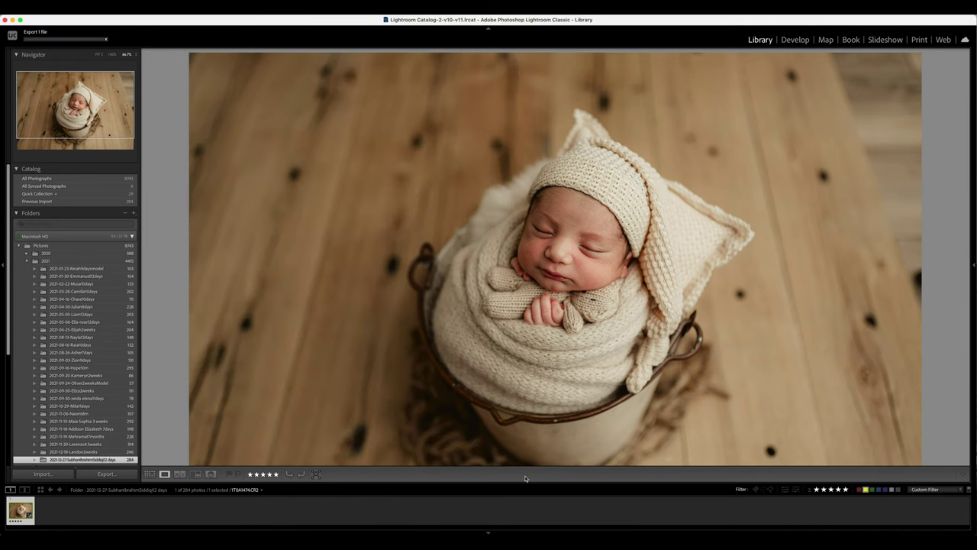
mouse_move(535, 534)
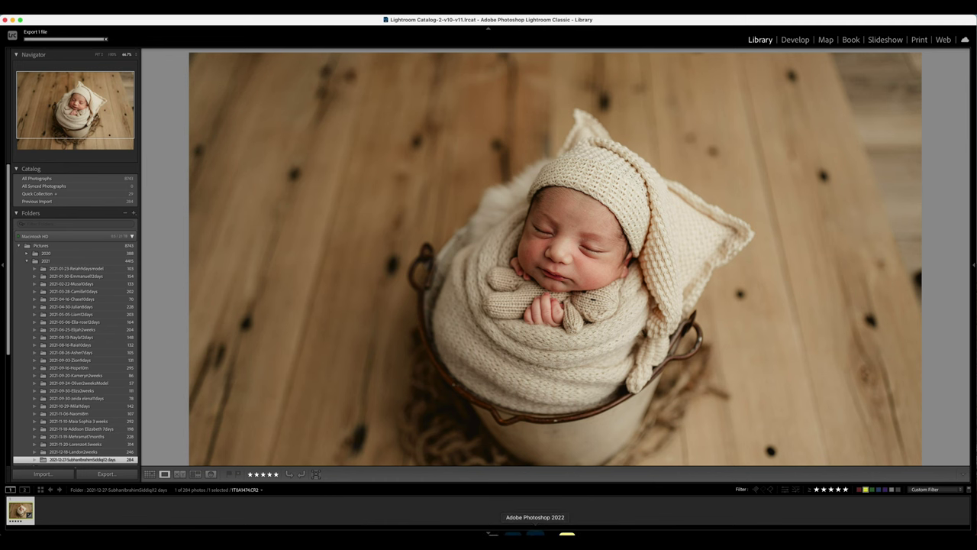
In Photoshop, switch the Actions panel to Button Mode.
left_click(535, 534)
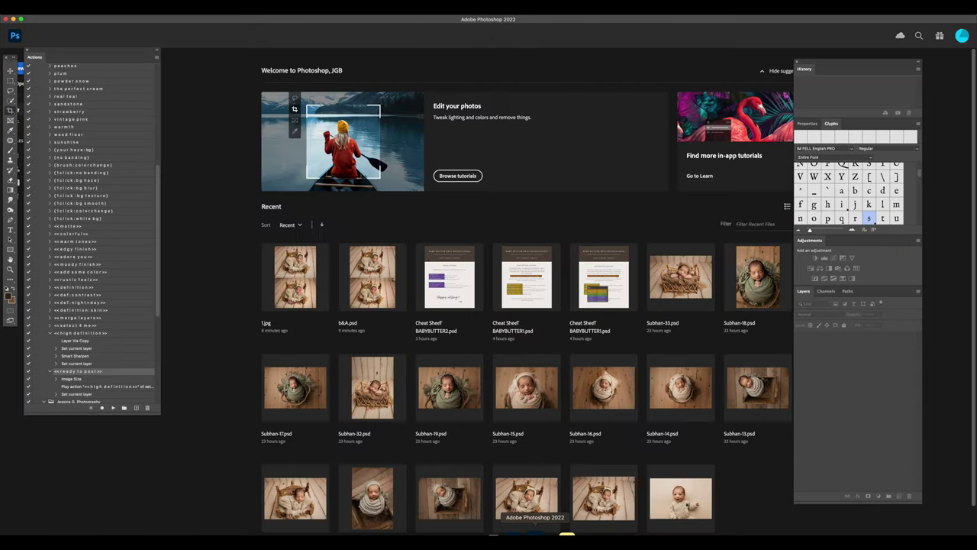
left_click(157, 58)
left_click(172, 61)
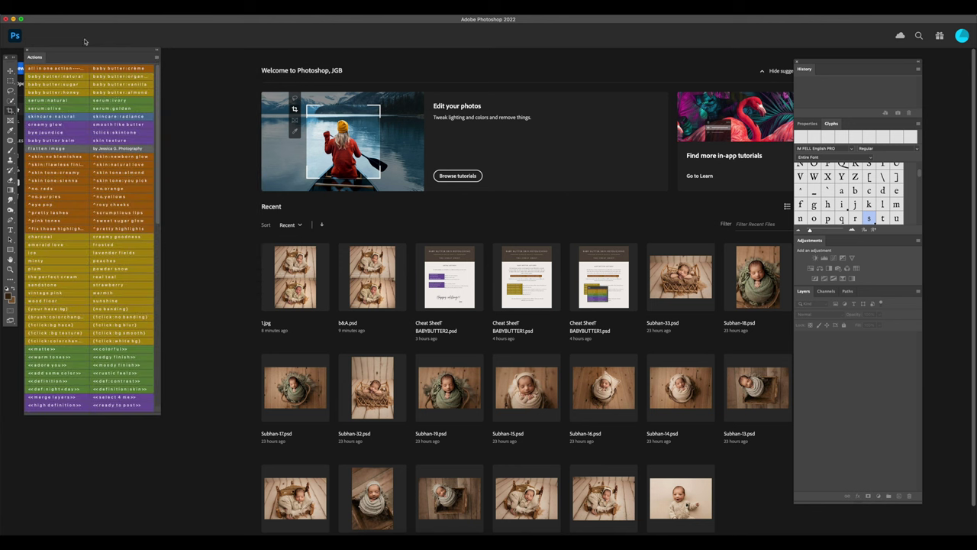
Open Edit-1.psd from the PSD folder on the Desktop.
left_click(69, 2)
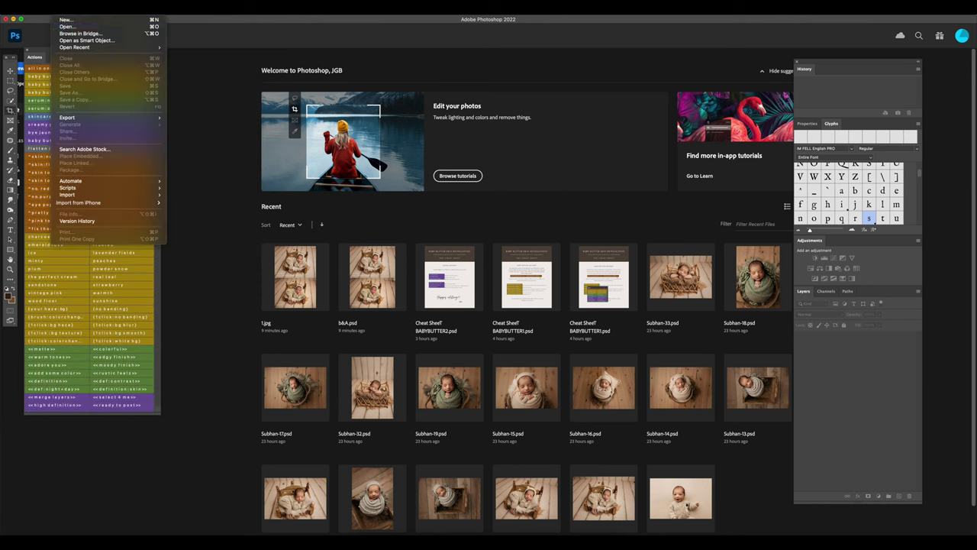
left_click(67, 27)
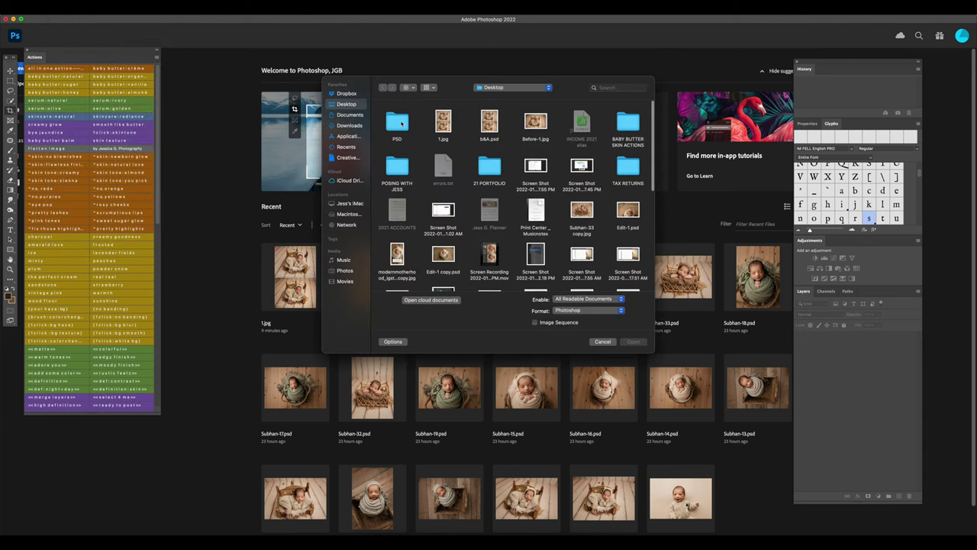
double_click(397, 122)
left_click(394, 122)
double_click(397, 122)
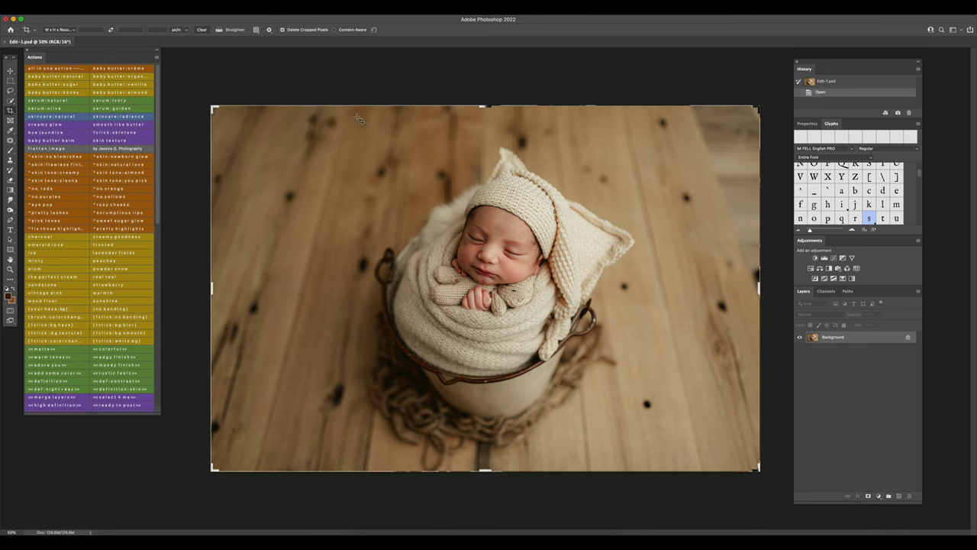
Crop with a slight rotation to straighten the photo.
left_click(412, 129)
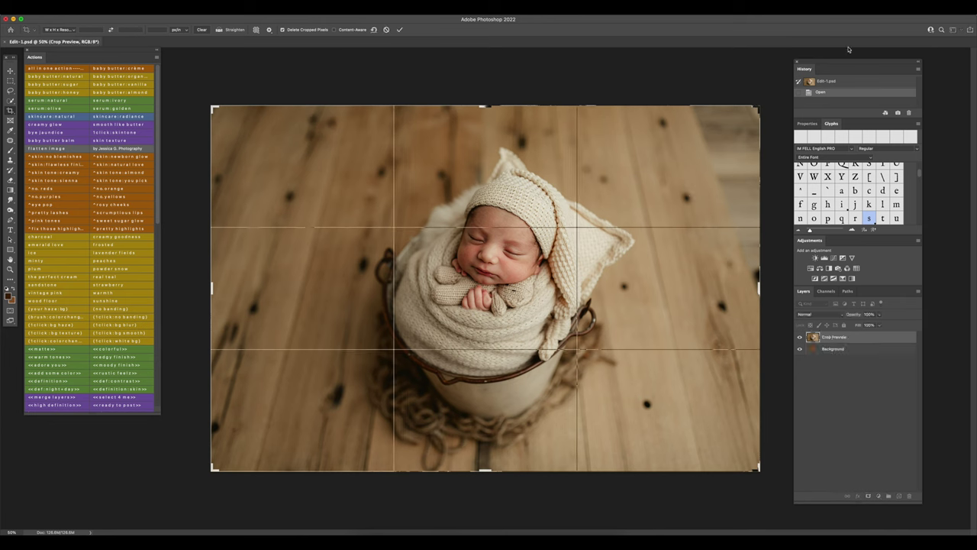
scroll(856, 169, "up", 3)
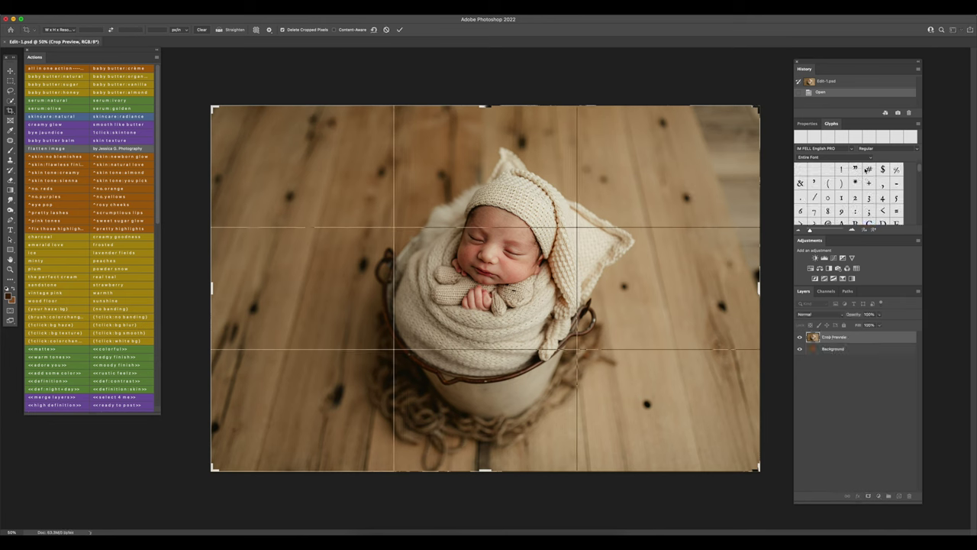
left_click(807, 124)
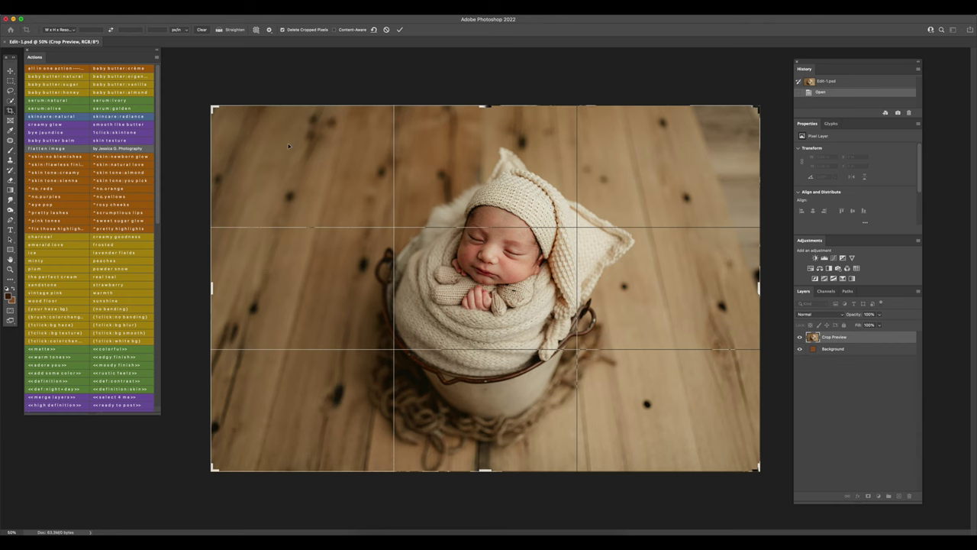
left_click_drag(212, 102, 218, 106)
left_click_drag(519, 269, 514, 268)
key("Return")
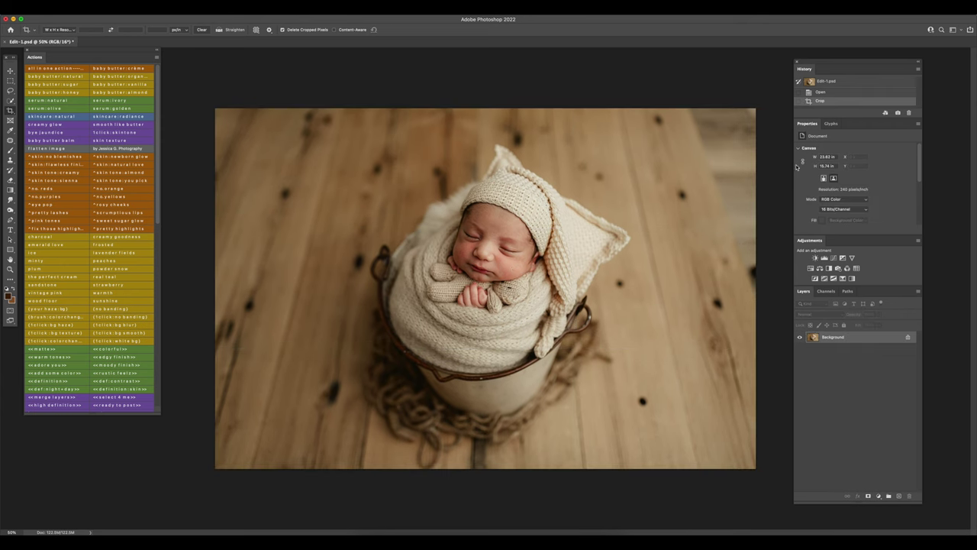
Crop again, trimming a little off the right and left edges.
left_click_drag(755, 288, 752, 288)
left_click_drag(226, 291, 221, 288)
key("Return")
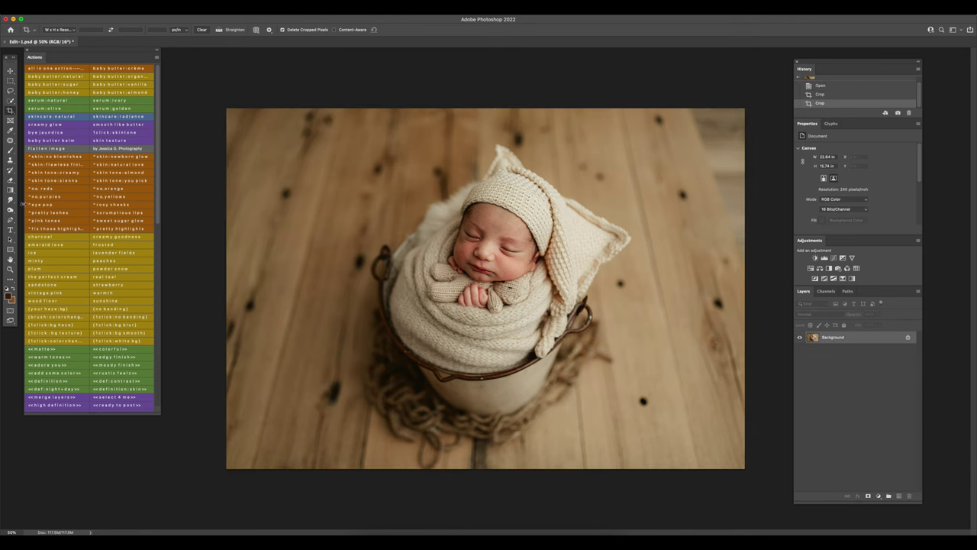
Patch the dark marks in the floor's top-right corner with clean floor texture.
left_click(10, 159)
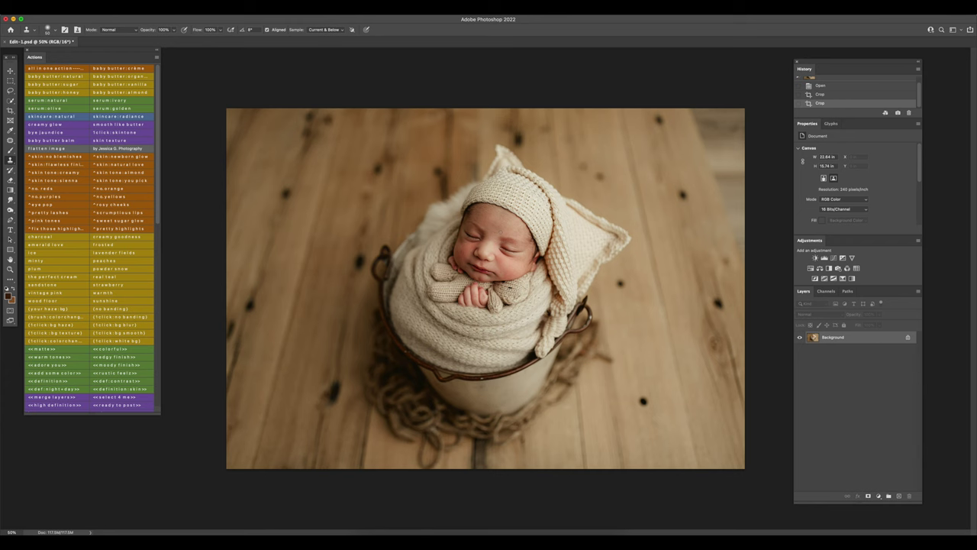
left_click(10, 139)
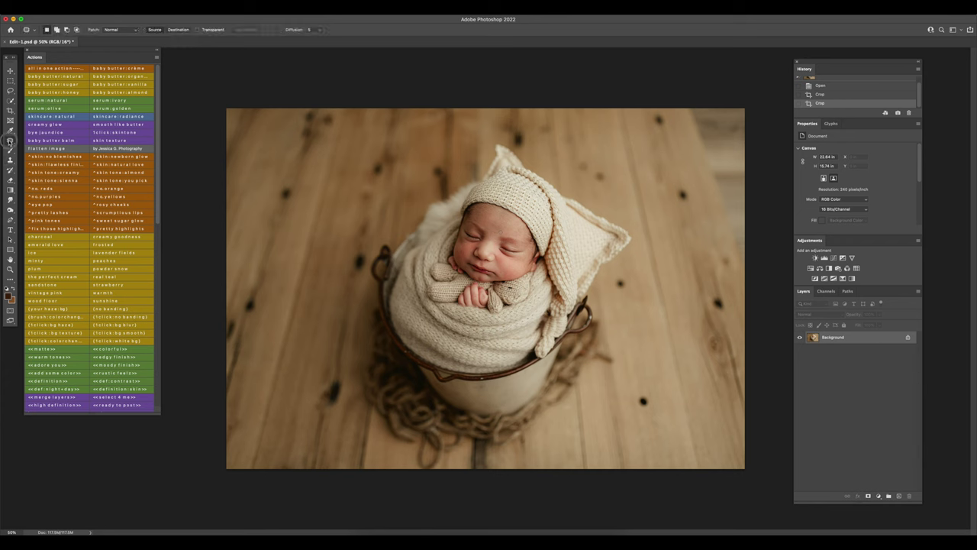
left_click_drag(681, 107, 702, 177)
mouse_move(729, 251)
left_mouse_down()
mouse_move(756, 258)
mouse_move(761, 125)
mouse_move(753, 89)
mouse_move(684, 80)
left_mouse_up()
left_click_drag(721, 132, 655, 168)
key("ctrl+d")
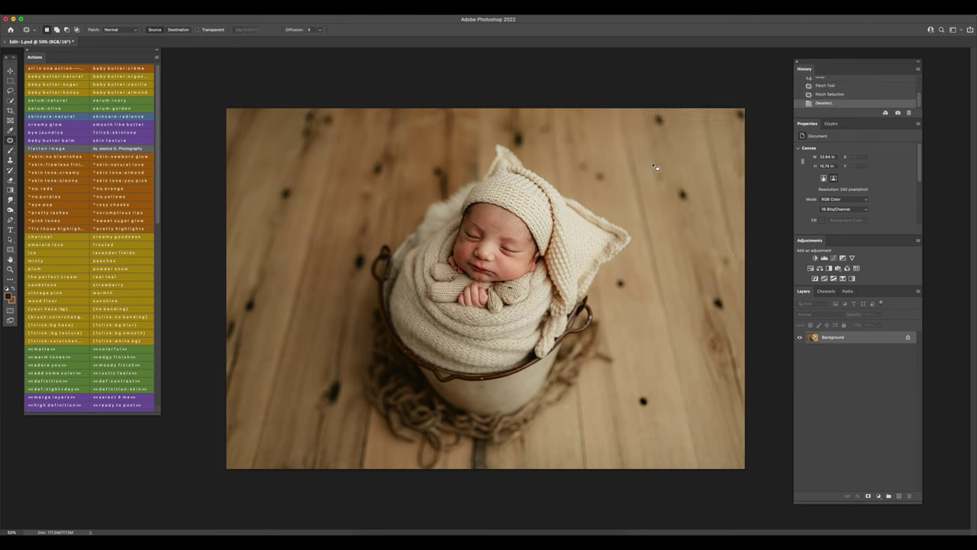
Patch spots along the floor's right edge, then clone-stamp clean floor over the remaining marks.
mouse_move(725, 248)
left_mouse_down()
mouse_move(746, 284)
mouse_move(738, 238)
mouse_move(657, 262)
left_mouse_up()
key("ctrl+d")
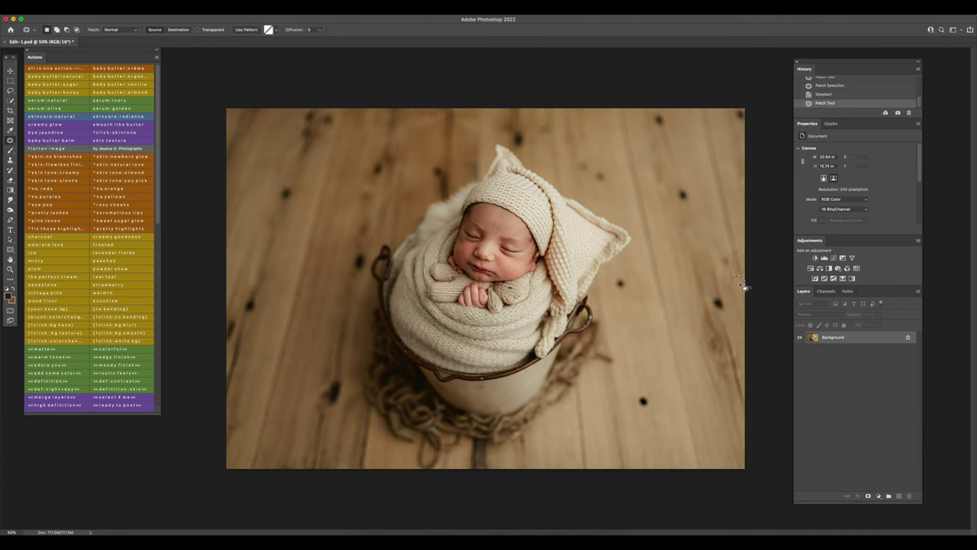
left_click_drag(761, 274, 759, 275)
key("ctrl+d")
key("s")
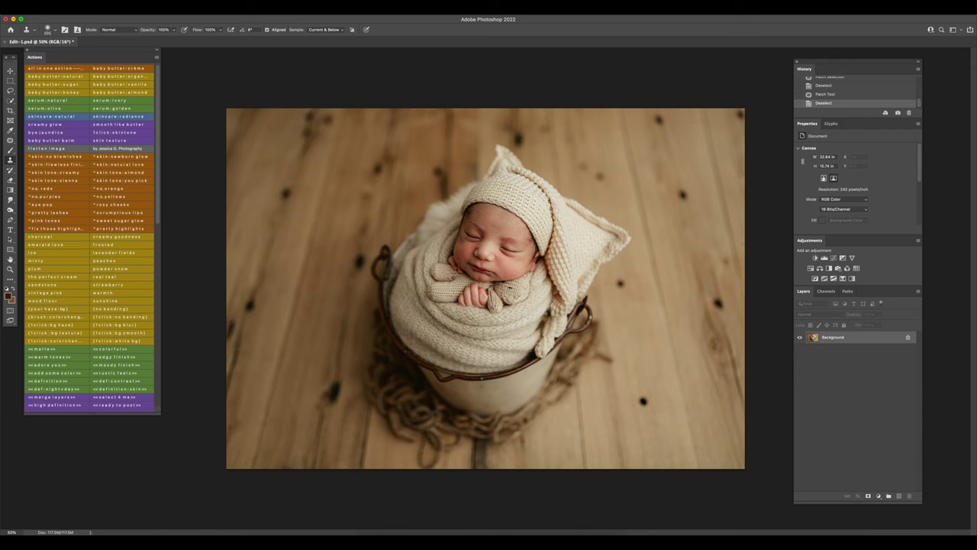
left_click(731, 284)
left_click(742, 283)
Reshape the photo subtly in Liquify with a 600-700 brush and apply it.
key("shift+super+x")
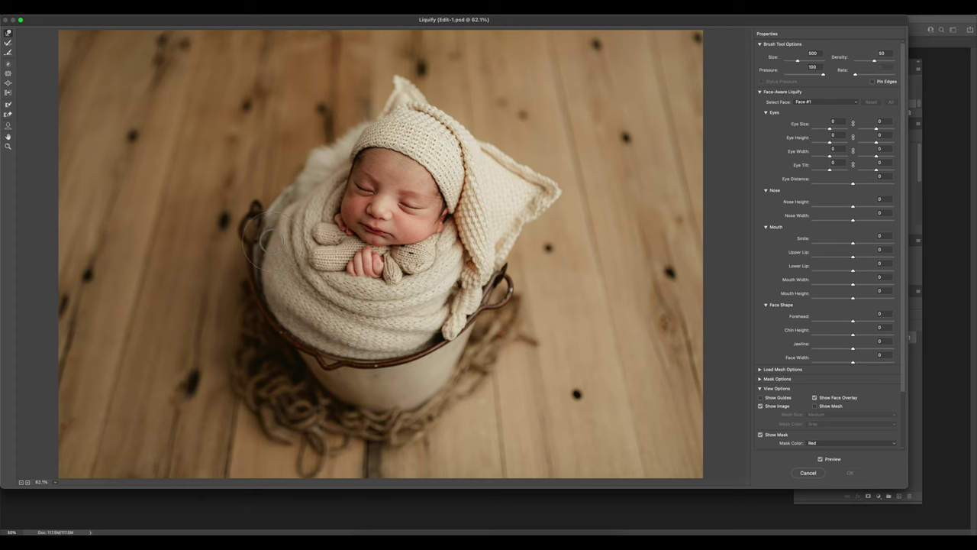
key("bracketright")
key("bracketright")
key("bracketright")
key("bracketleft")
key("bracketleft")
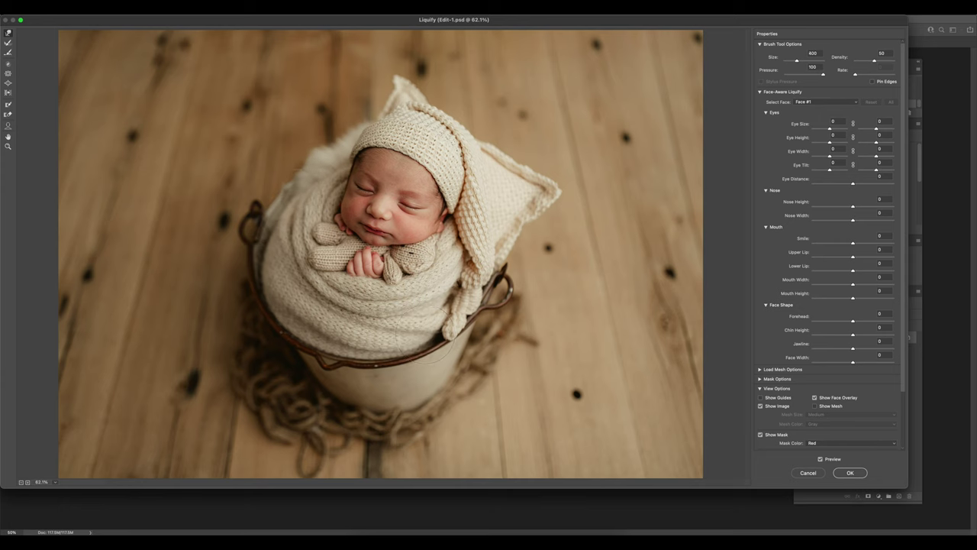
key("Return")
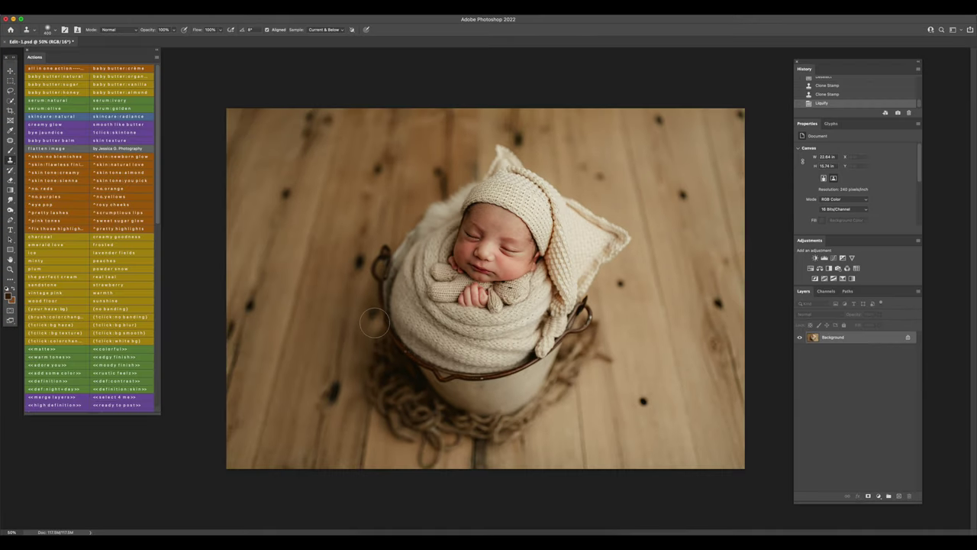
Run the baby butter:sugar action to add rosy cheeks, no reds and texture scrub layers.
left_click(79, 84)
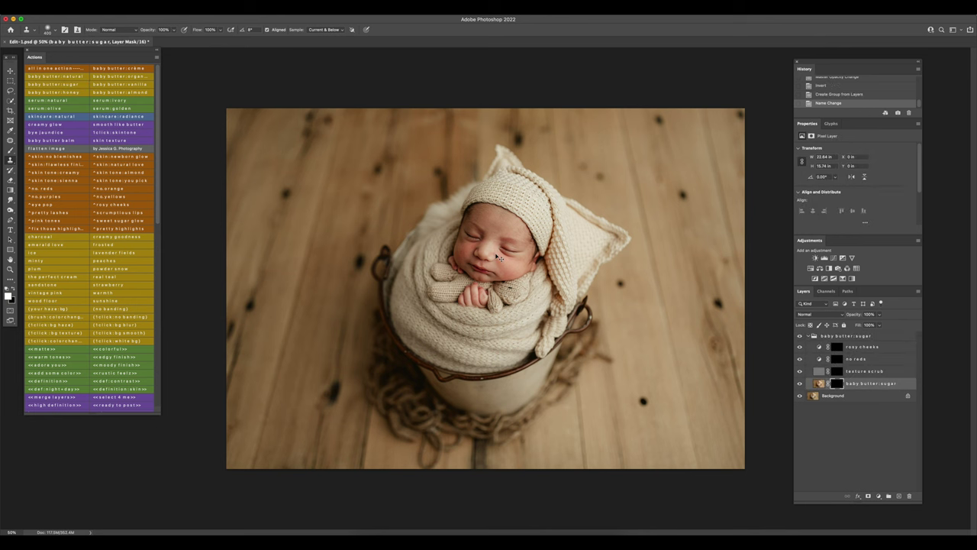
scroll(500, 260, "up", 5)
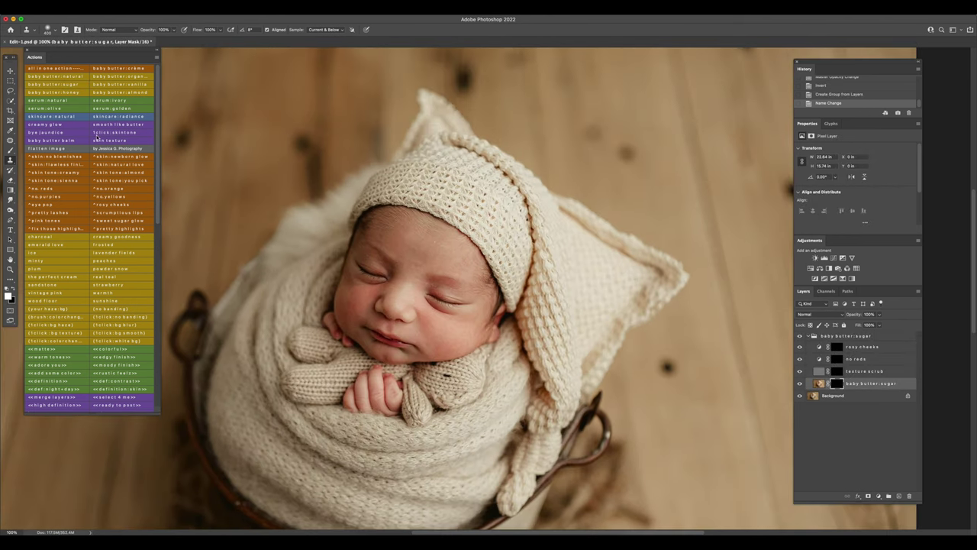
Brush smoothing onto the baby's forehead, nose and cheeks, toggling the layer to compare.
left_click(11, 151)
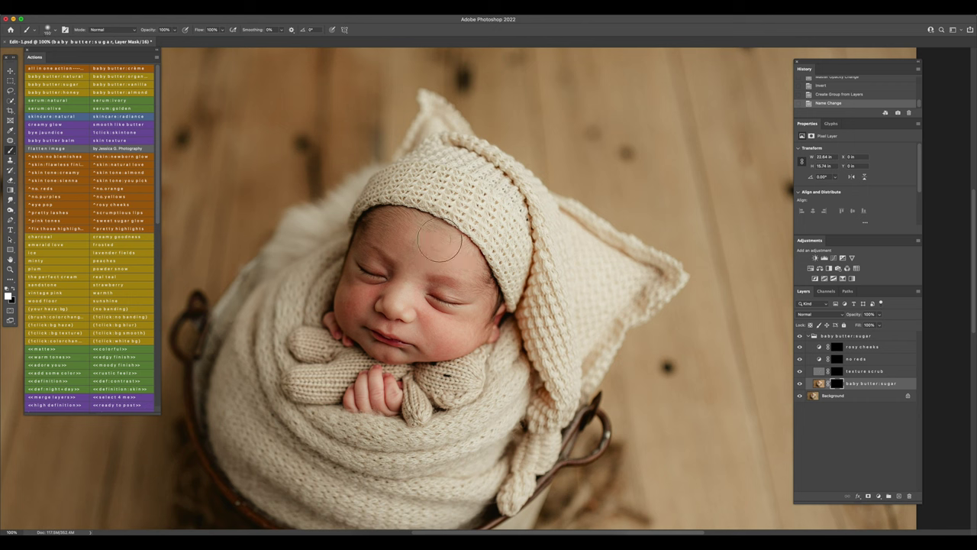
left_click(391, 235)
mouse_move(393, 245)
left_mouse_down()
mouse_move(384, 271)
mouse_move(390, 288)
mouse_move(403, 284)
left_mouse_up()
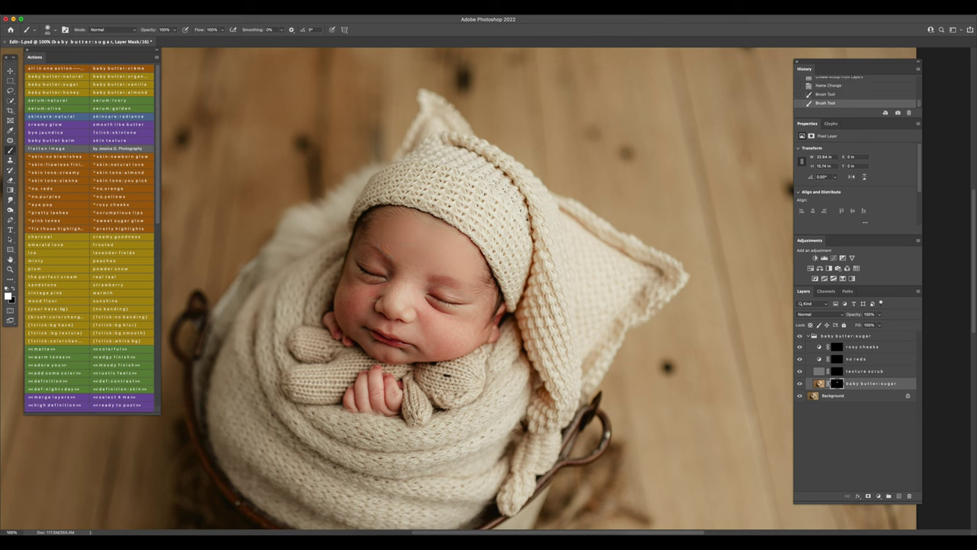
left_click(352, 274)
key("bracketright")
key("bracketright")
key("bracketright")
key("bracketright")
key("bracketright")
key("bracketright")
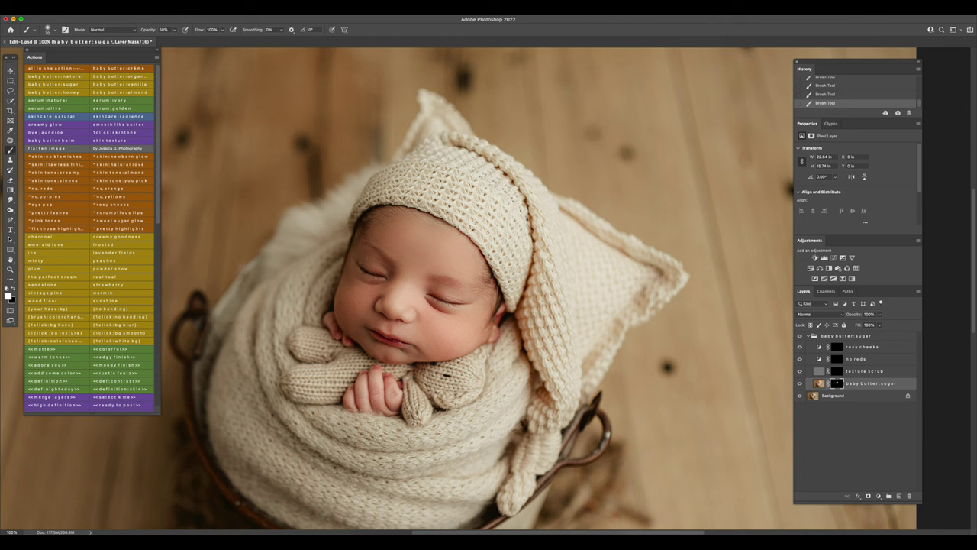
left_click(800, 383)
left_click(799, 383)
left_click(799, 384)
left_click(800, 383)
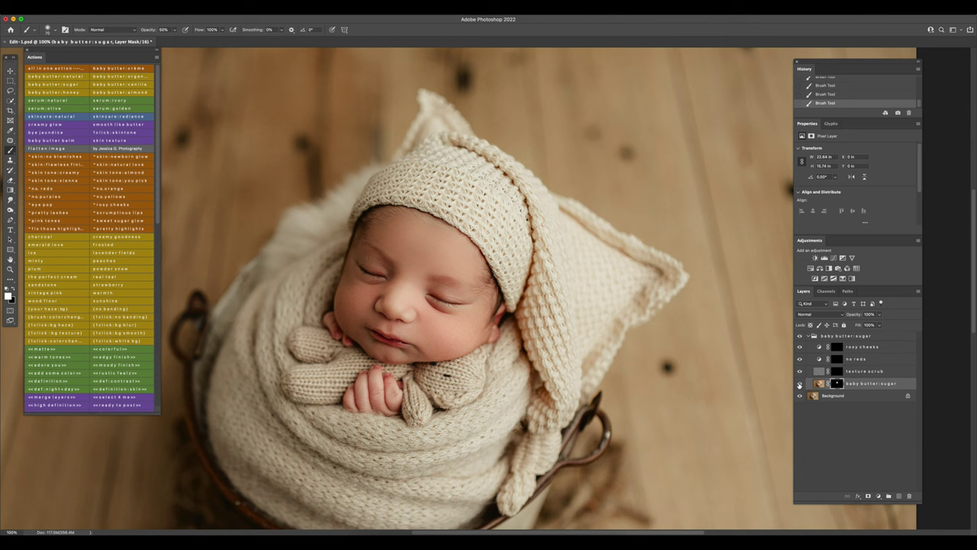
Lower the smoothing layer to 80% opacity and add smoothing strokes near the hat and face.
left_click(869, 313)
type("80")
left_click(437, 183)
left_click(382, 214)
left_click(837, 371)
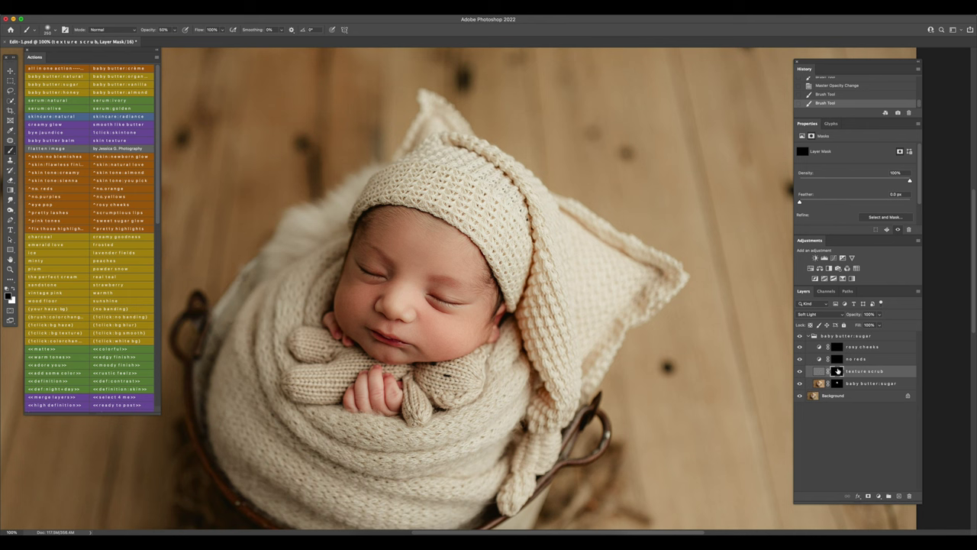
Paint texture scrub near the baby's eye in white and compare with the retouch group hidden.
key("x")
left_click(349, 260)
left_click(800, 336)
left_click(800, 335)
left_click(800, 336)
left_click(800, 335)
left_click(800, 336)
left_click(800, 336)
Paint the no reds mask with a 175 brush, keeping it off the lips, at 64% opacity.
left_click(838, 359)
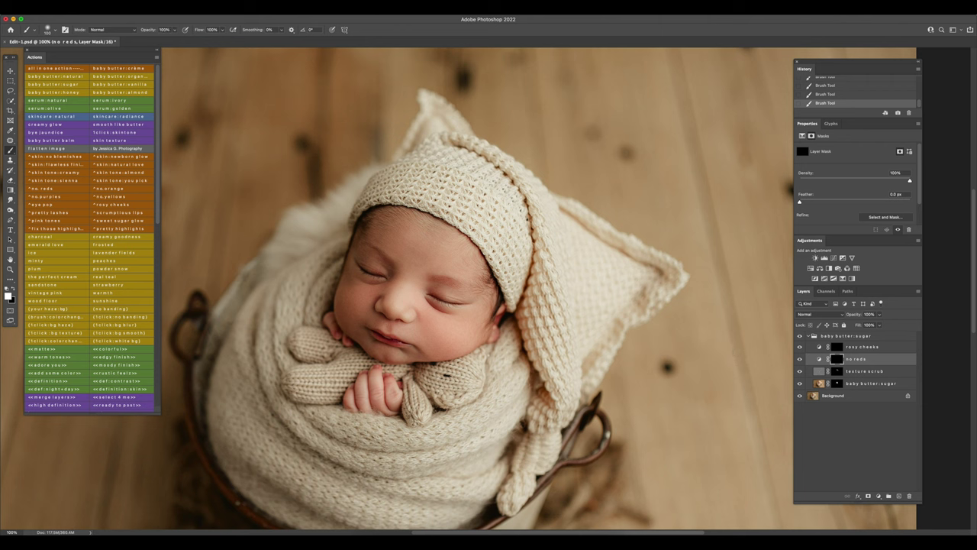
key("bracketright")
key("bracketright")
key("bracketright")
left_click(14, 288)
mouse_move(392, 340)
left_mouse_down()
mouse_move(382, 336)
mouse_move(405, 347)
mouse_move(382, 335)
left_mouse_up()
left_click(14, 288)
left_click(879, 313)
left_click(864, 324)
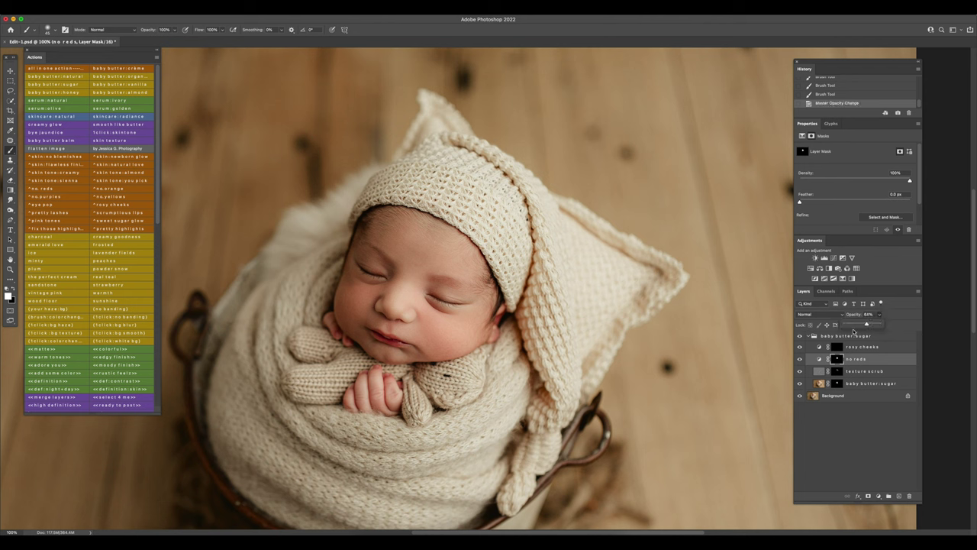
left_click(800, 359)
Brush rosy cheeks onto the baby's left cheek at 10% opacity, then merge visible layers.
left_click(837, 347)
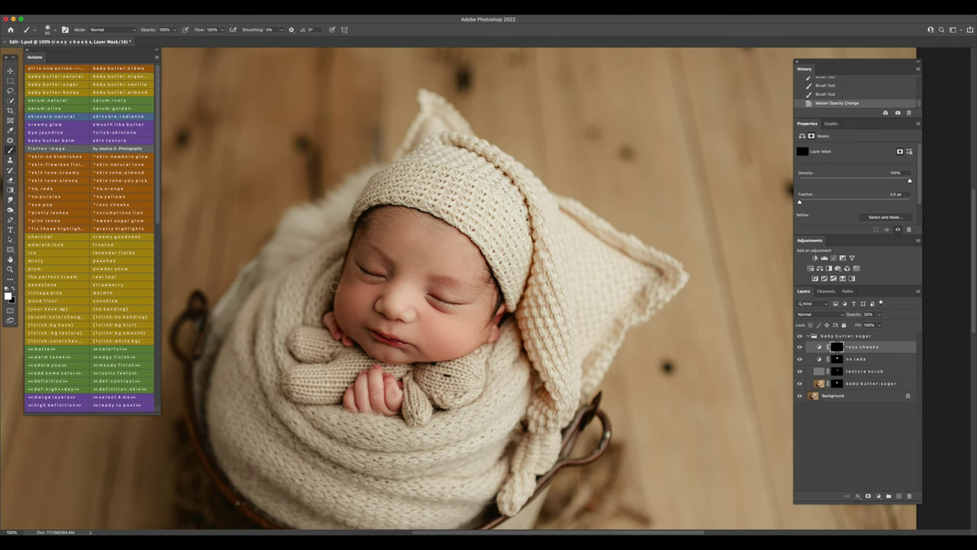
mouse_move(359, 322)
left_mouse_down()
mouse_move(339, 313)
mouse_move(349, 304)
left_mouse_up()
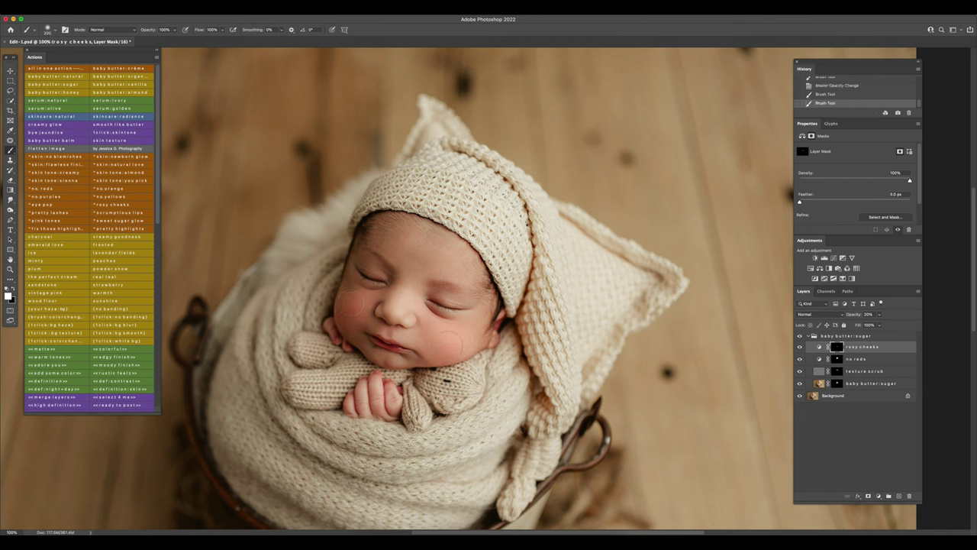
left_click(874, 316)
type("10")
key("Return")
left_click(800, 337)
left_click(800, 336)
key("super+shift+e")
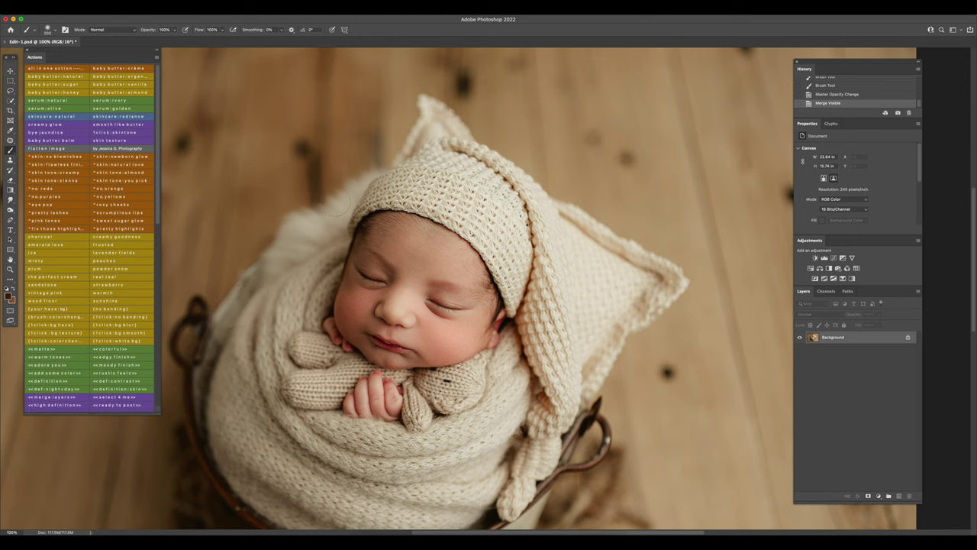
Run the wood floor action and mask its effect away from the centre of the photo.
key("super+plus")
key("super+minus")
key("super+minus")
key("super+minus")
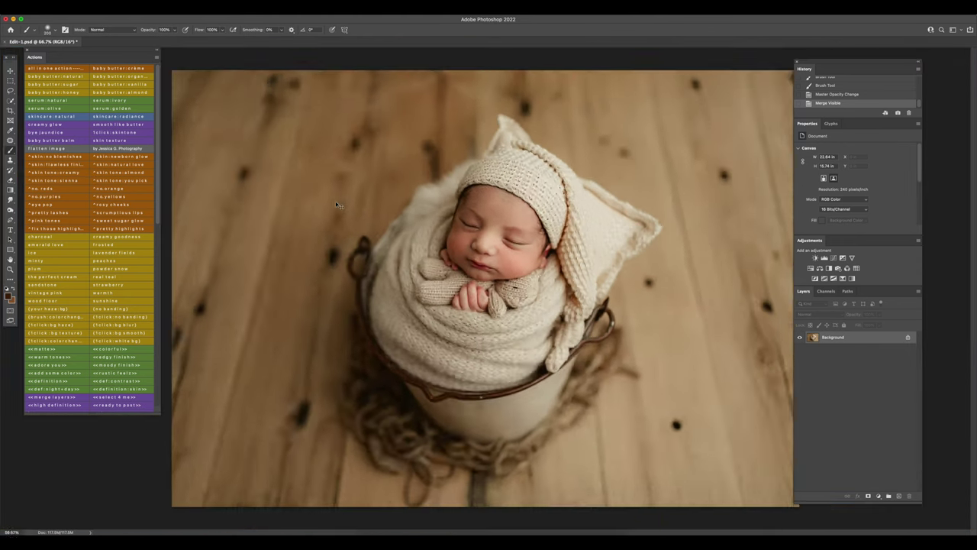
key("super+BackSpace")
key("super+z")
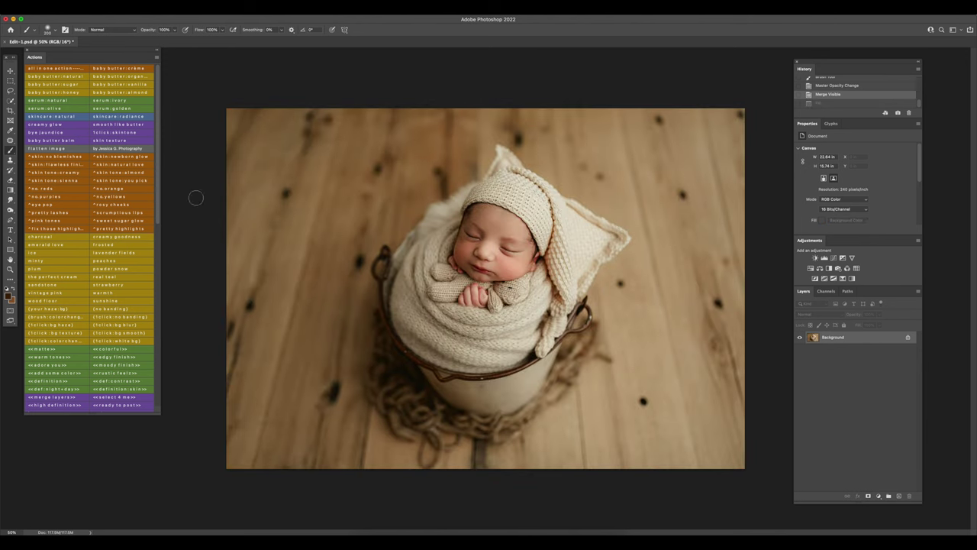
left_click(56, 301)
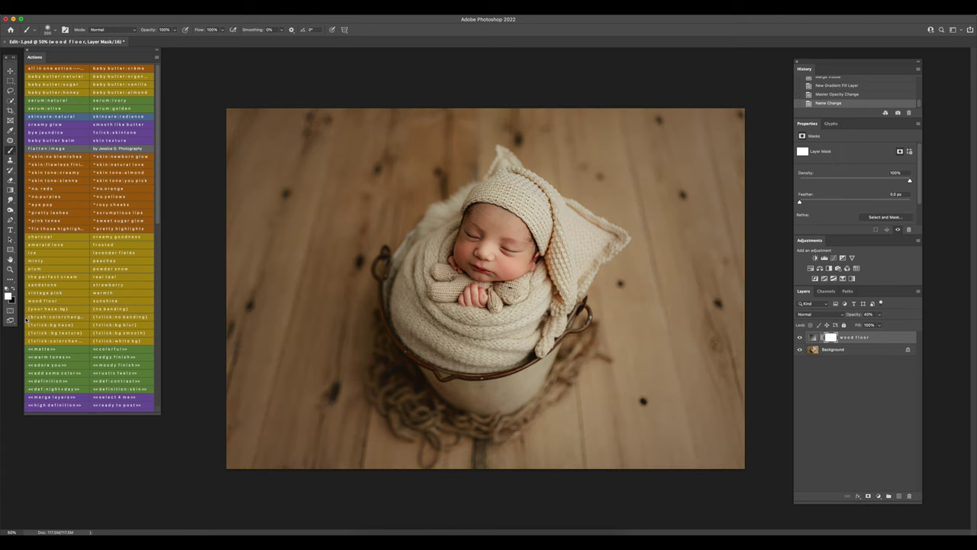
left_click(16, 289)
left_click(535, 282)
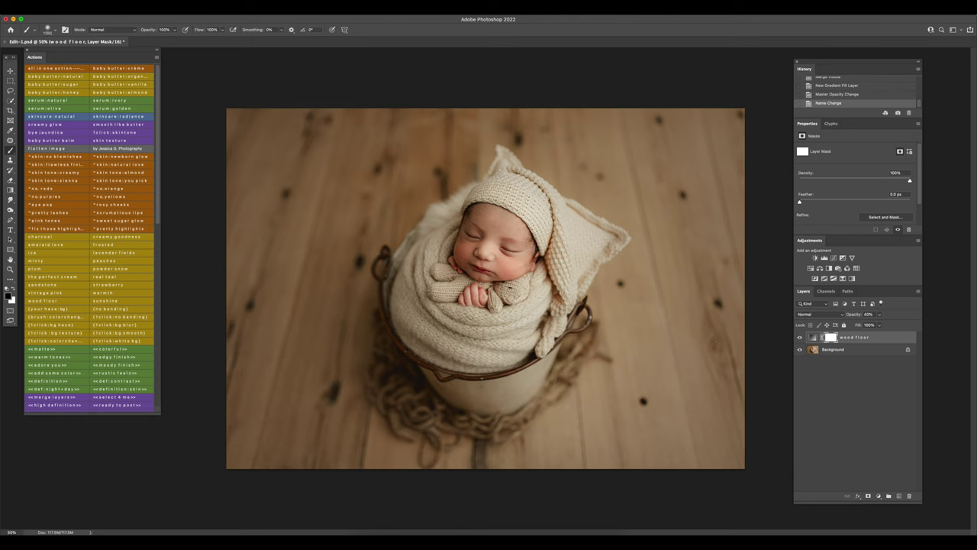
left_click(799, 337)
left_click(799, 336)
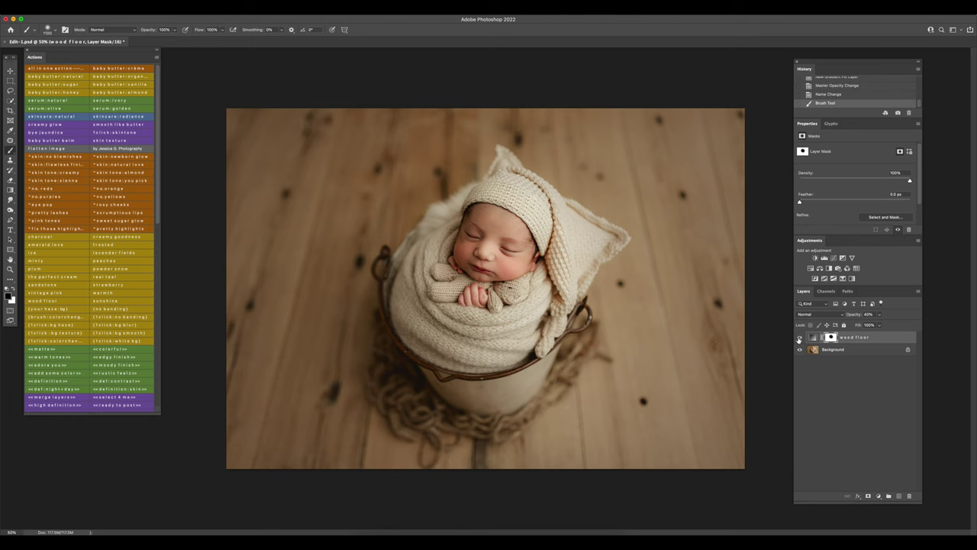
left_click(799, 337)
left_click(800, 337)
left_click(538, 221)
Set the wood floor layer to 50% opacity and merge all visible layers.
left_click(868, 313)
type("50")
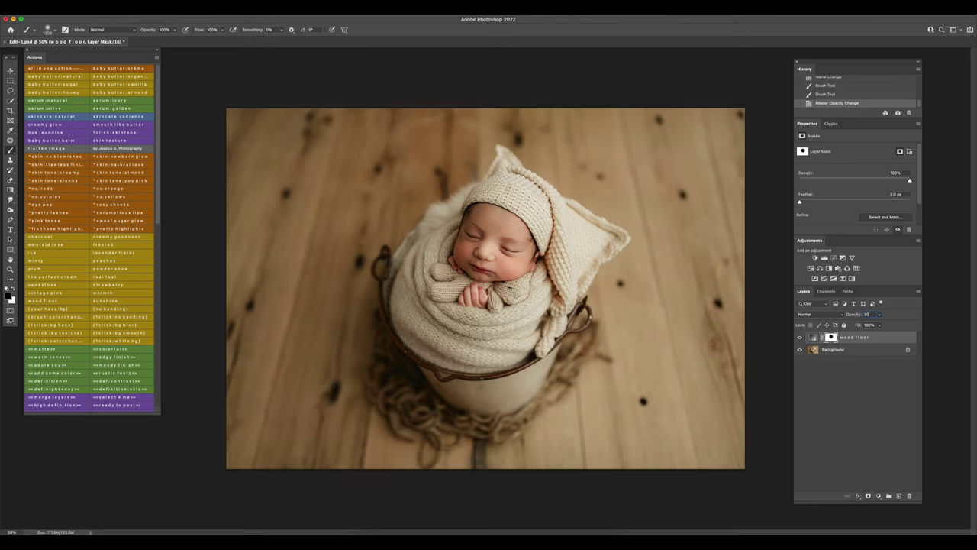
key("Return")
key("super+shift+e")
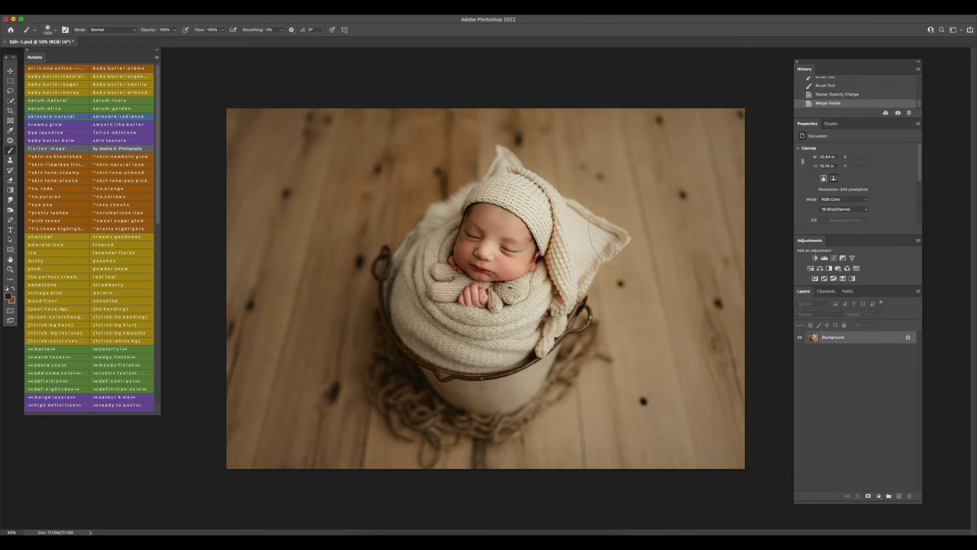
key("super+equal")
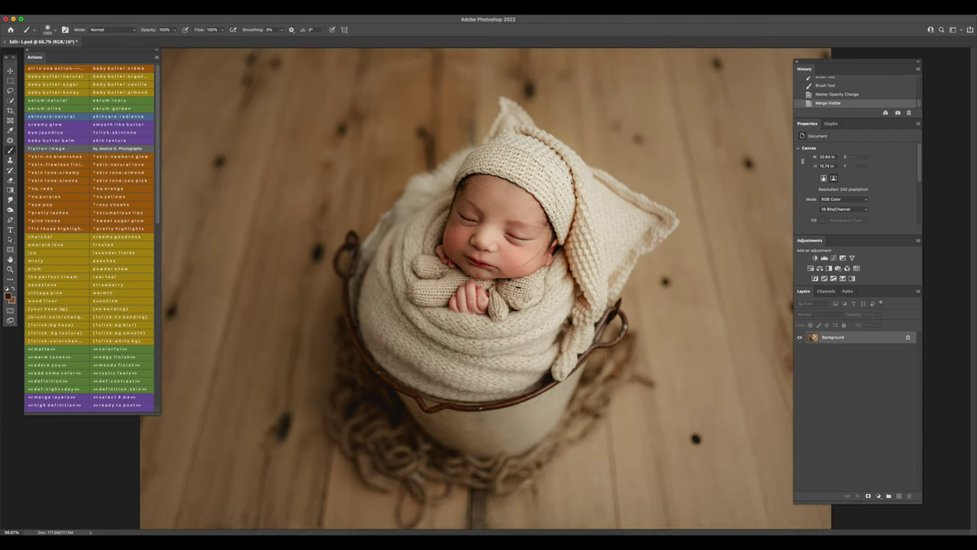
Brush baby butter balm smoothing onto the forehead with a smaller brush, at 78% opacity, and merge.
key("bracketleft")
key("bracketleft")
key("bracketleft")
key("bracketleft")
key("bracketleft")
key("bracketleft")
key("bracketleft")
key("bracketleft")
left_click(50, 140)
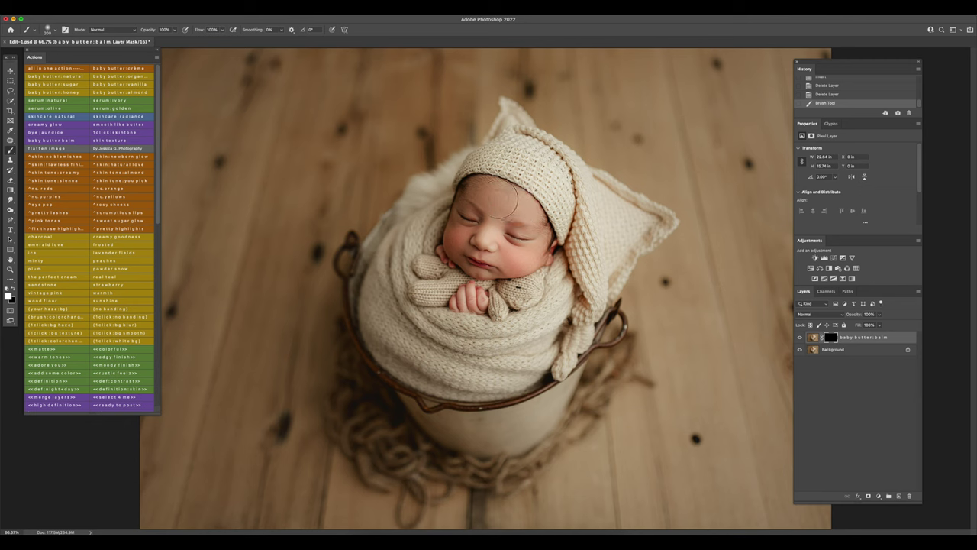
key("bracketleft")
left_click(510, 198)
left_click(516, 203)
left_click(879, 315)
left_click_drag(876, 322, 871, 324)
key("super+shift+e")
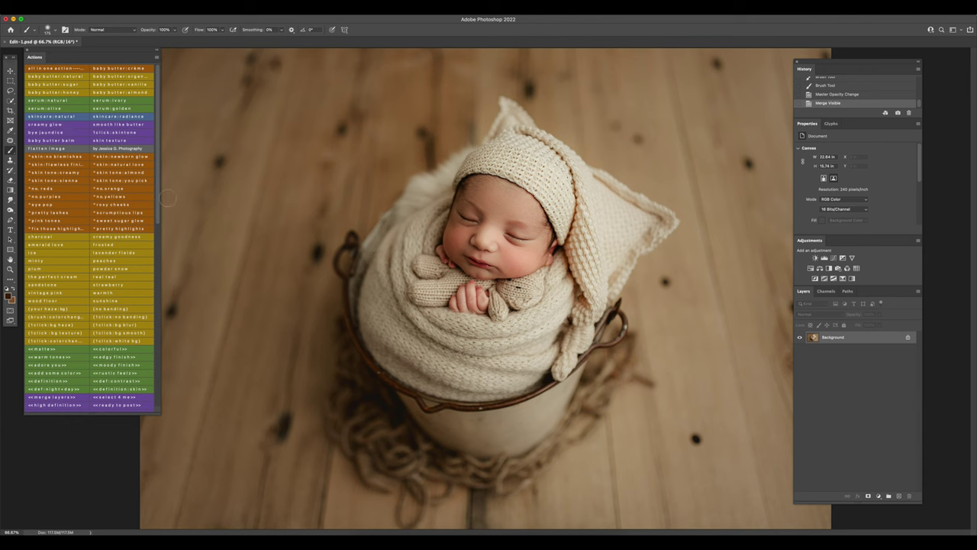
Paint the skin tone: you pick layer over the baby's face and lips at 10% opacity and merge.
left_click(128, 181)
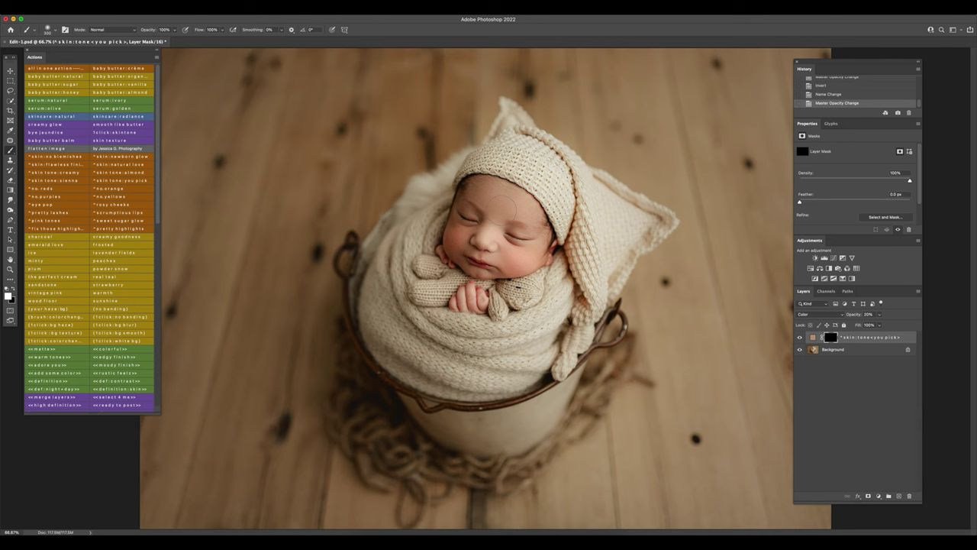
left_click(504, 204)
left_click_drag(494, 240, 511, 260)
left_click(478, 264)
left_click(869, 314)
type("10")
key("super+shift+e")
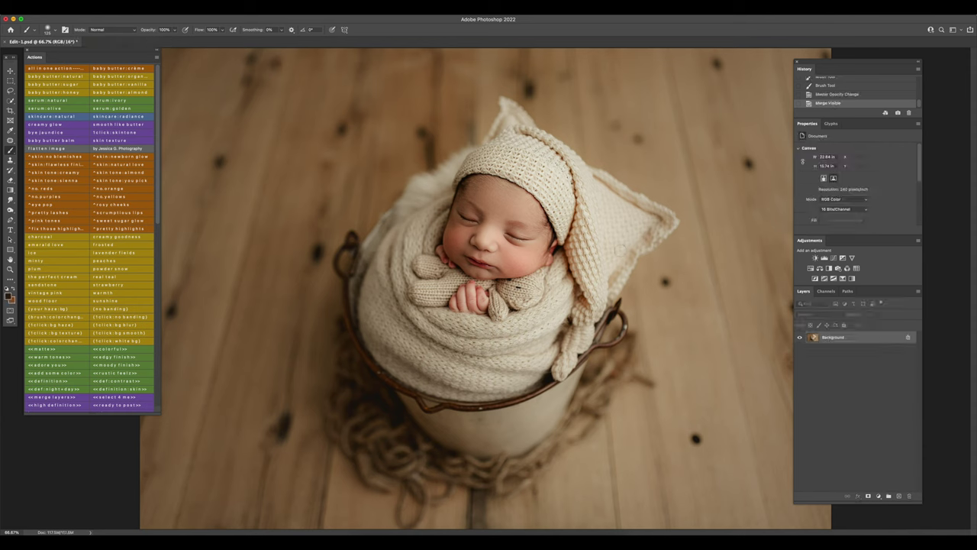
Lower the definition layer to 20% opacity and merge it into the background.
key("super+minus")
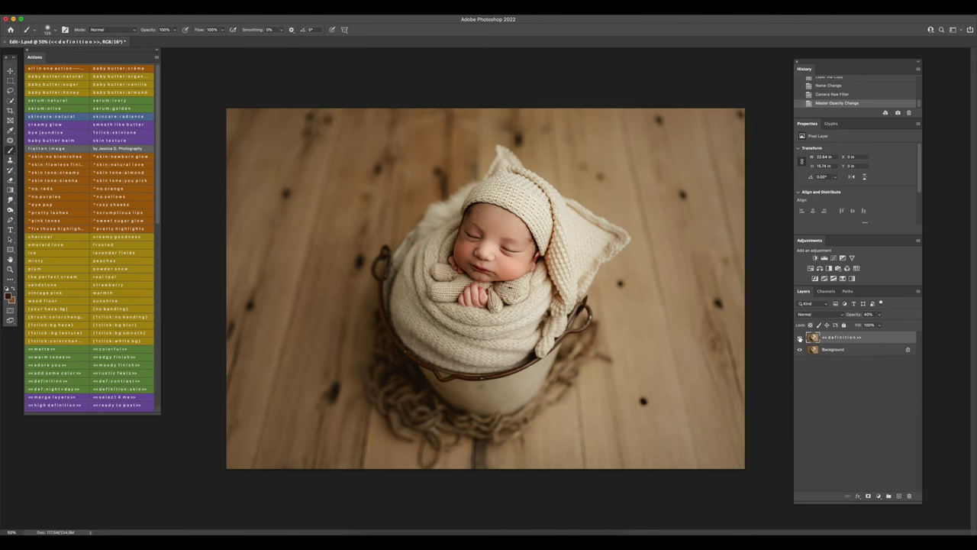
left_click(877, 315)
left_click_drag(869, 321, 869, 319)
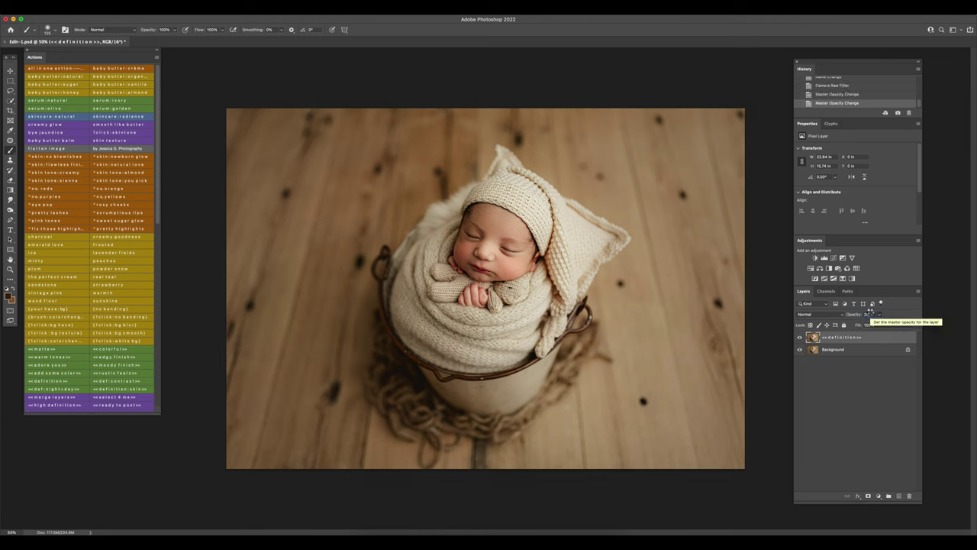
key("super+shift+e")
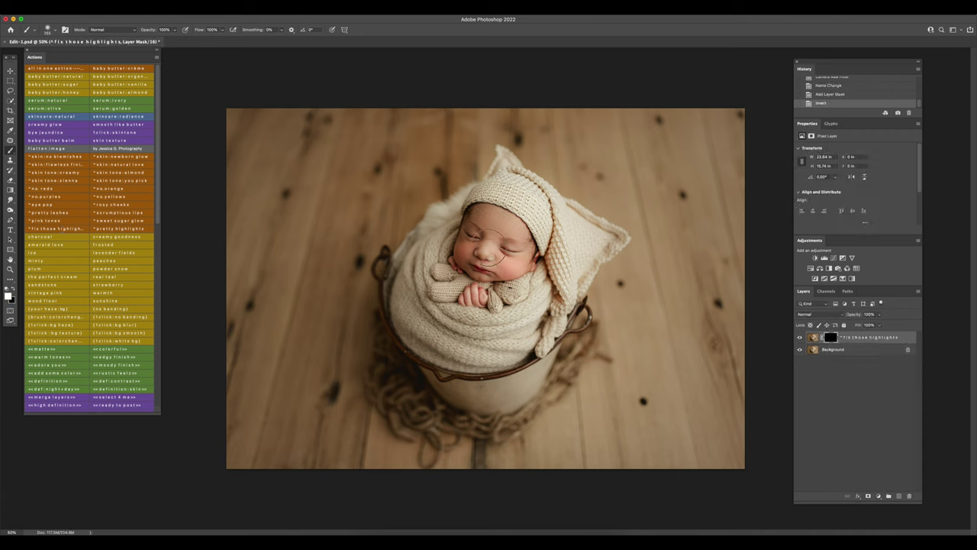
Paint the highlight fix over the baby's face and hands at 20% opacity and merge.
mouse_move(469, 263)
left_mouse_down()
mouse_move(500, 260)
mouse_move(473, 302)
mouse_move(485, 302)
left_mouse_up()
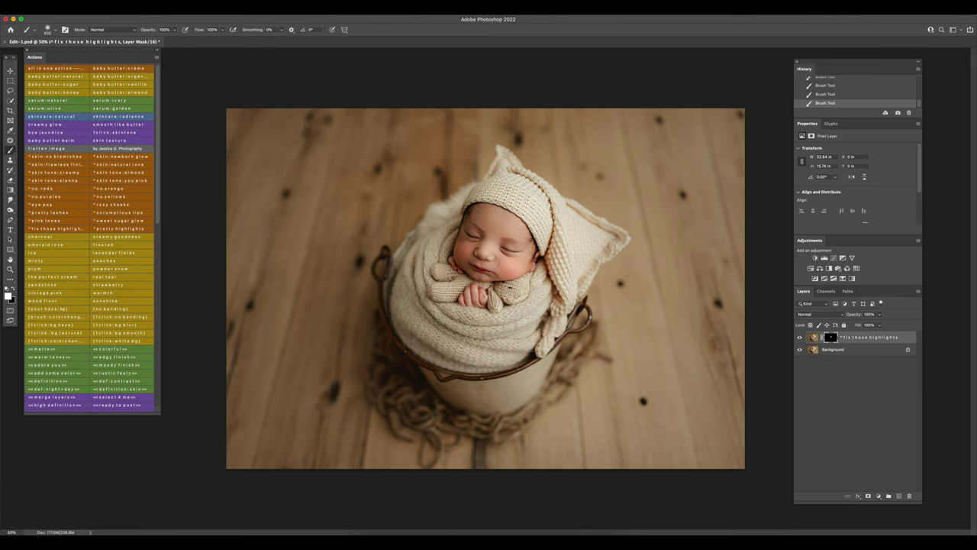
left_click(870, 314)
type("20")
key("Return")
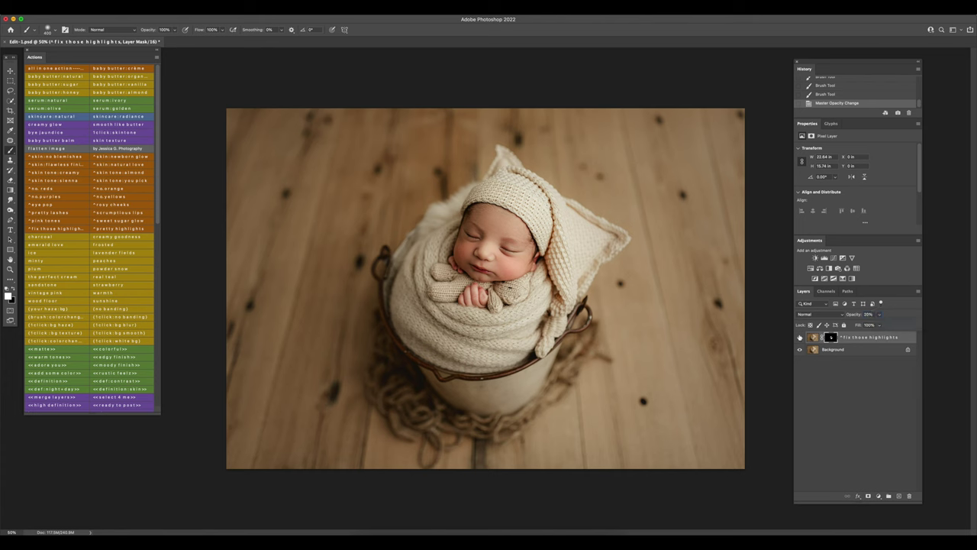
key("shift+super+e")
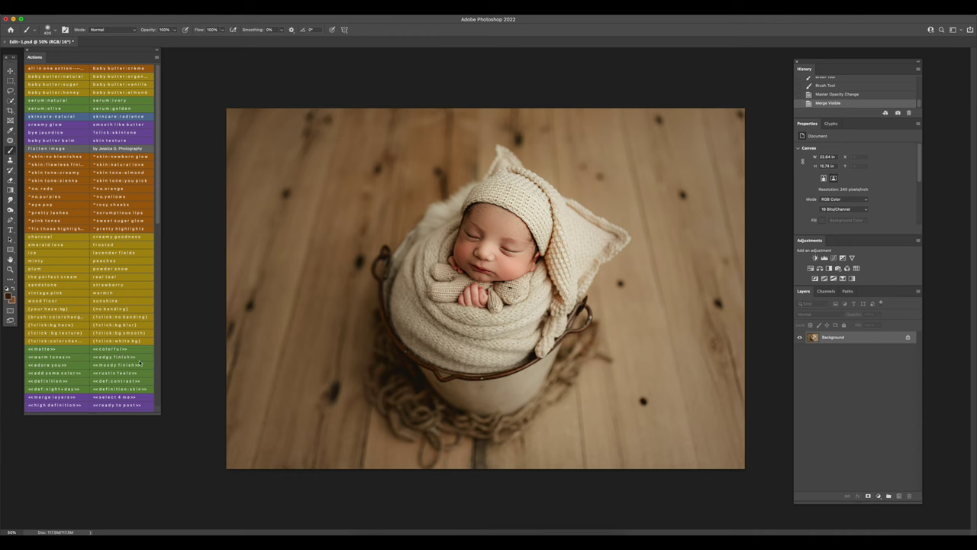
Add the rustic feelz matte look, settle its opacity at 30%, and merge visible layers.
left_click(118, 373)
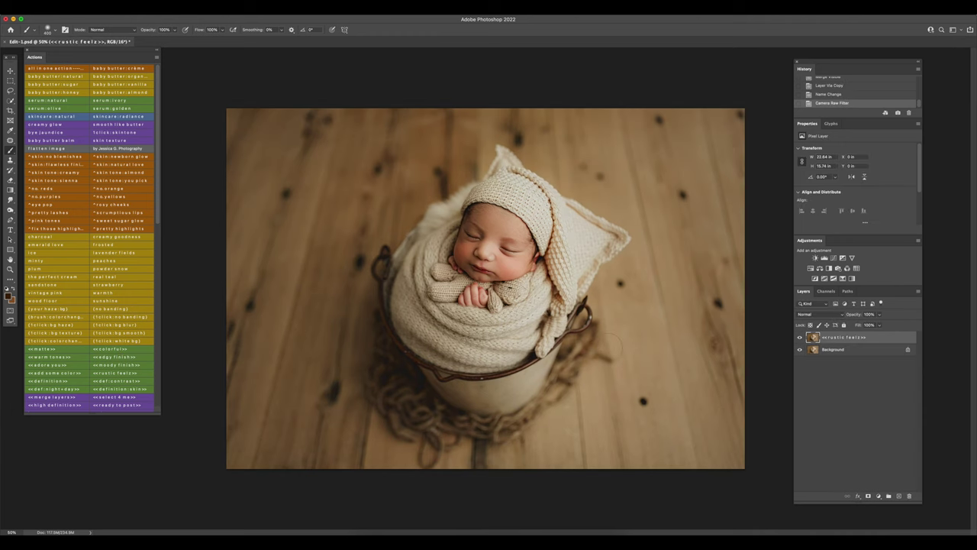
left_click(799, 337)
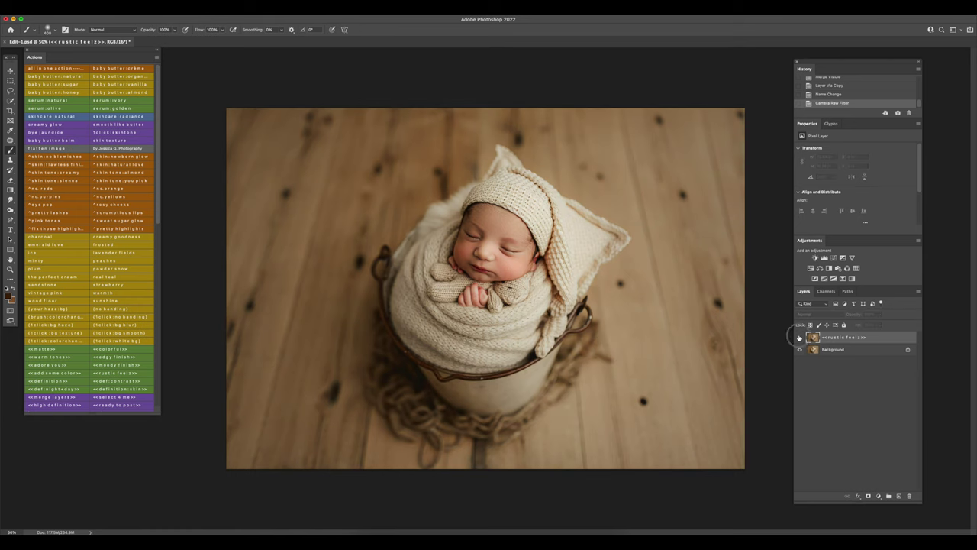
left_click(799, 338)
left_click(800, 338)
left_click(799, 337)
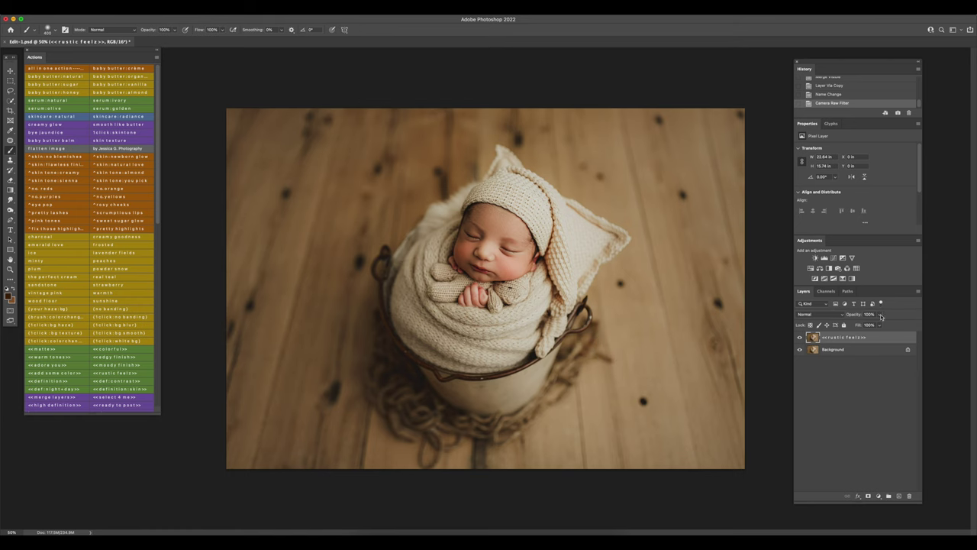
left_click_drag(881, 316, 856, 325)
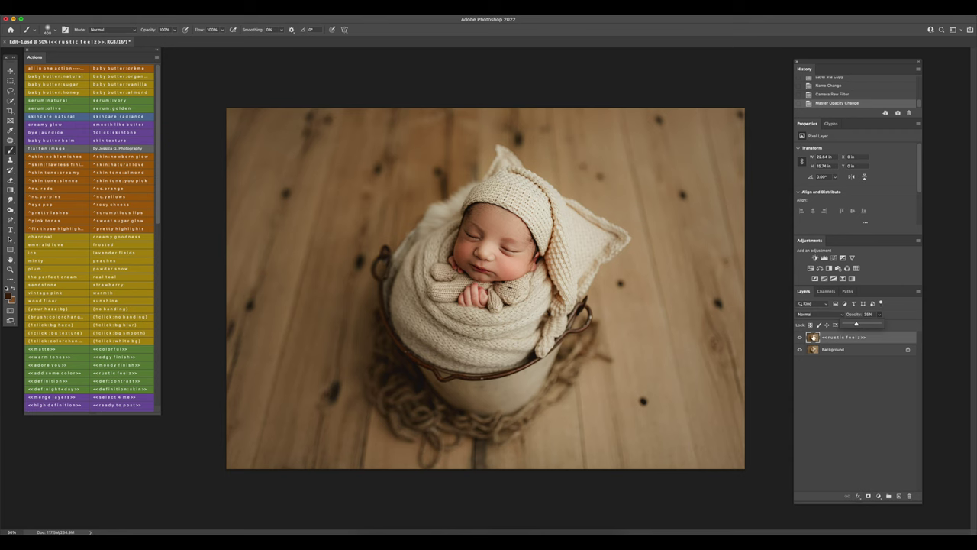
left_click(799, 338)
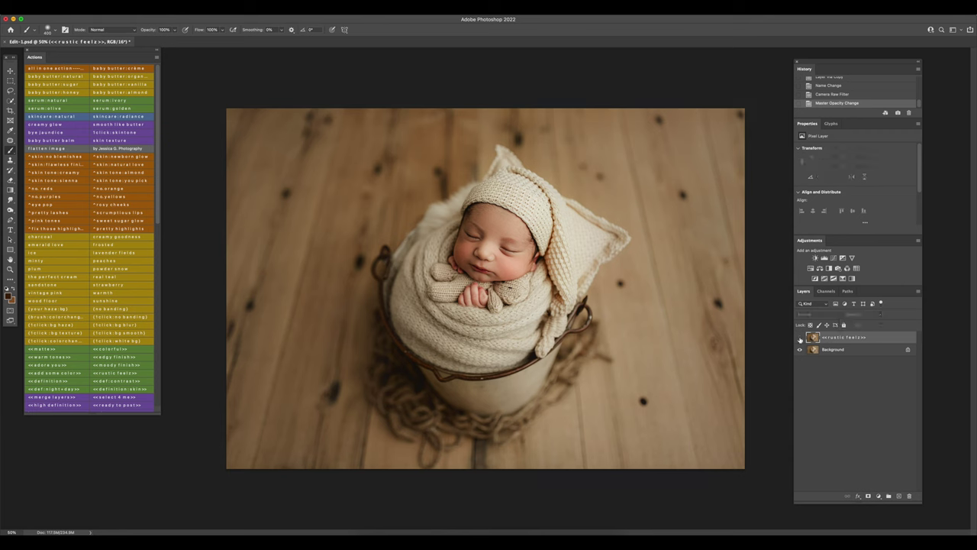
left_click(870, 314)
type("15")
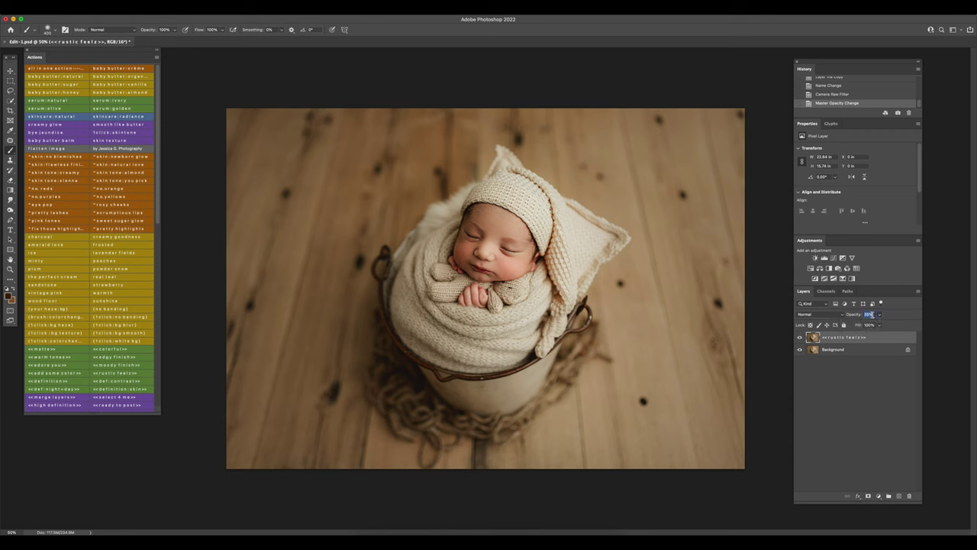
left_click_drag(879, 314, 893, 325)
key("super+shift+e")
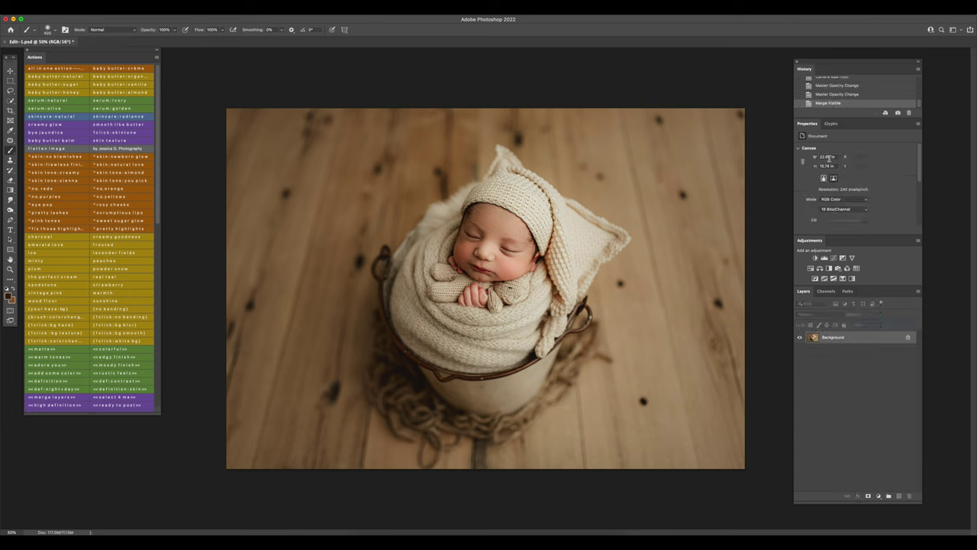
scroll(825, 84, "up", 3)
left_click(824, 81)
scroll(824, 84, "down", 5)
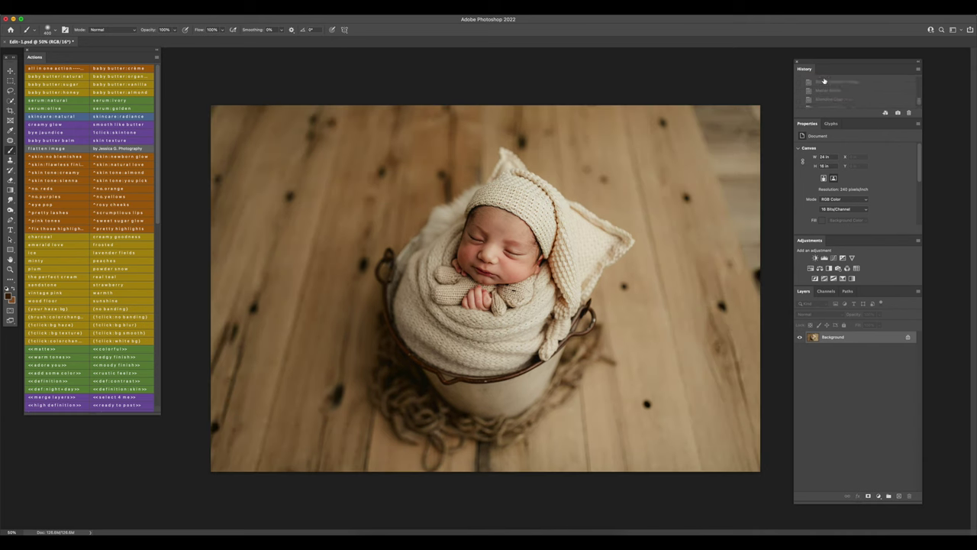
left_click(828, 103)
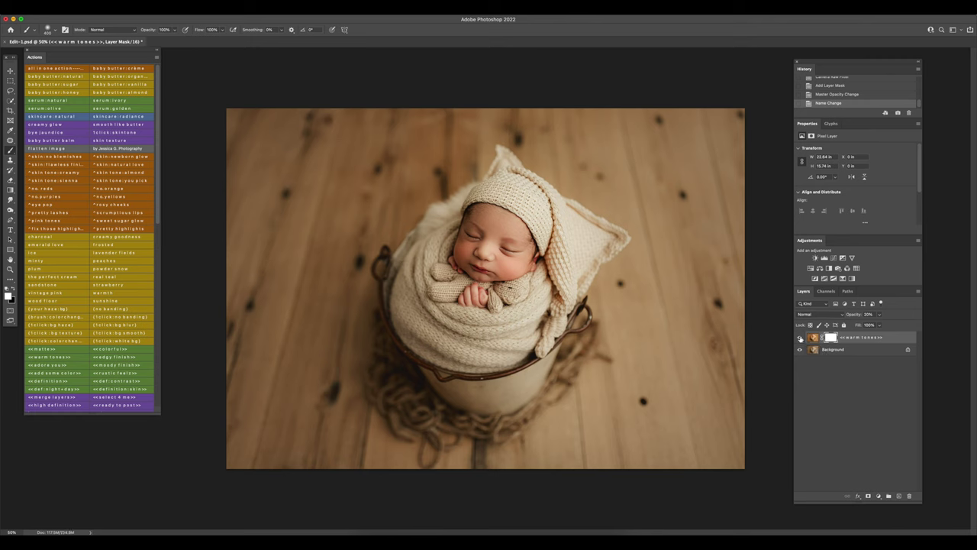
left_click(799, 337)
left_click(799, 337)
left_click(799, 338)
key("BackSpace")
key("BackSpace")
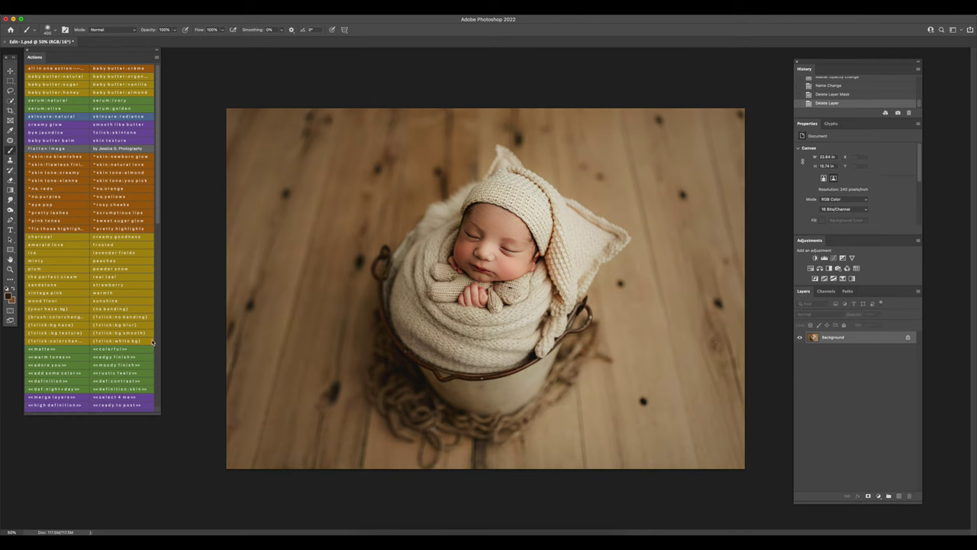